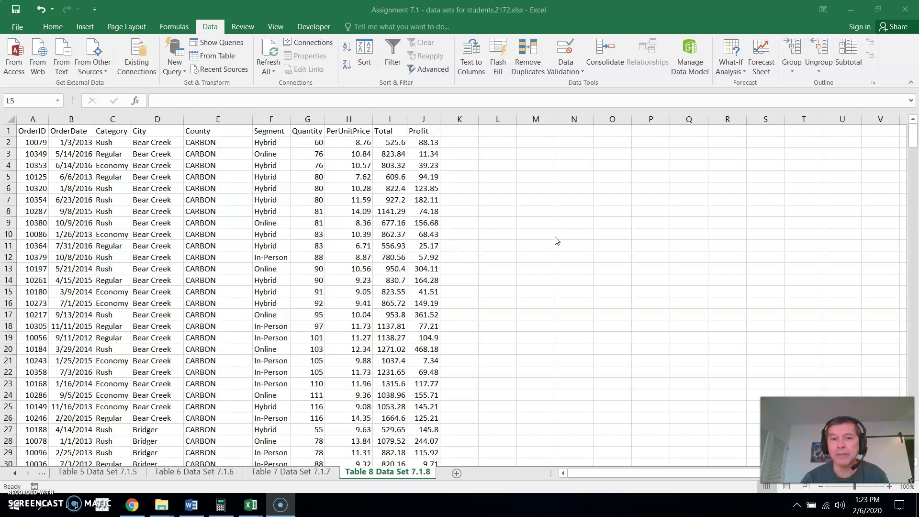
Enter the formula =1/3 in cell L5 so it displays 0.333333
click(495, 185)
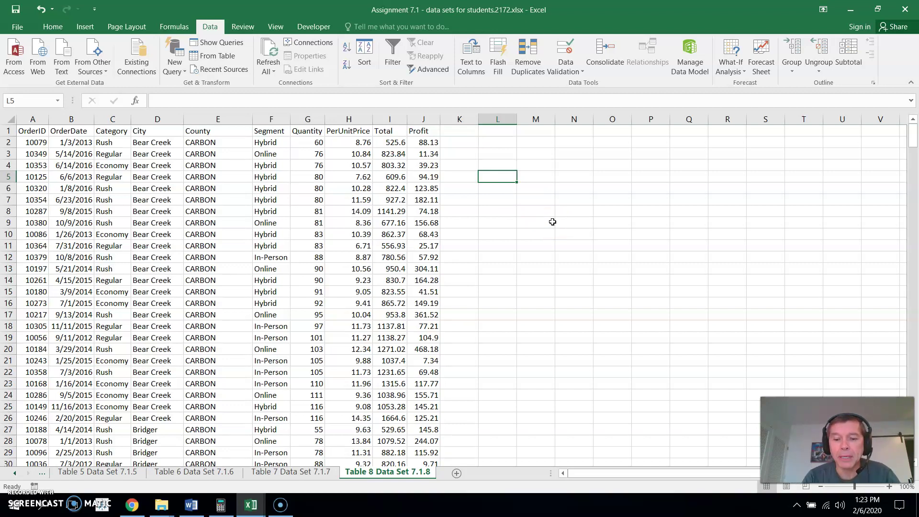
text(=1/3)
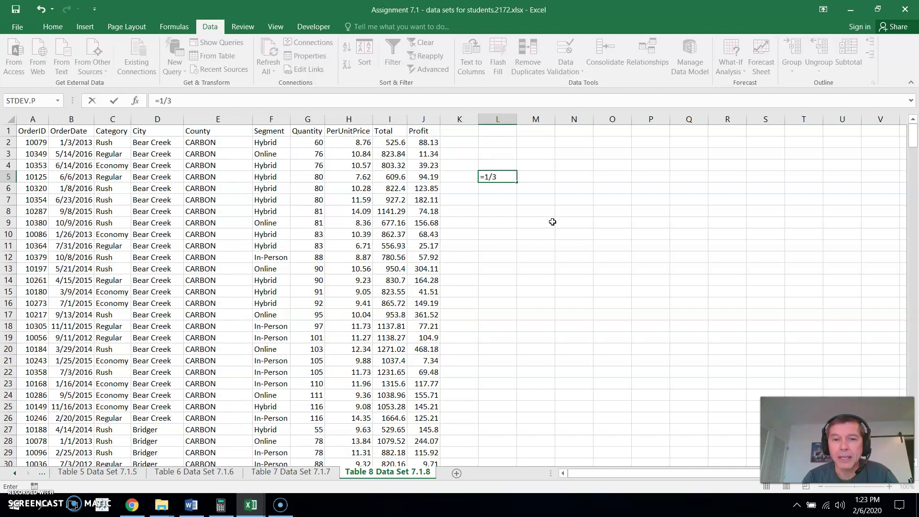
key(Return)
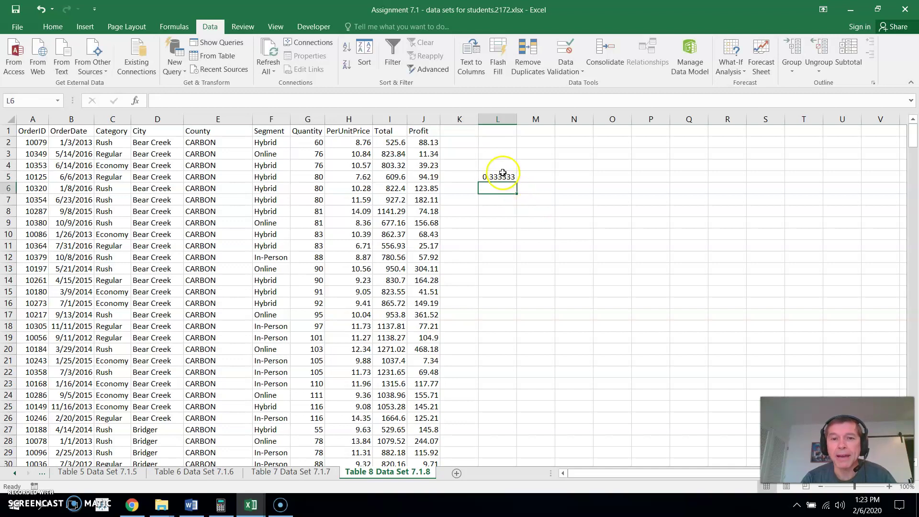
click(503, 177)
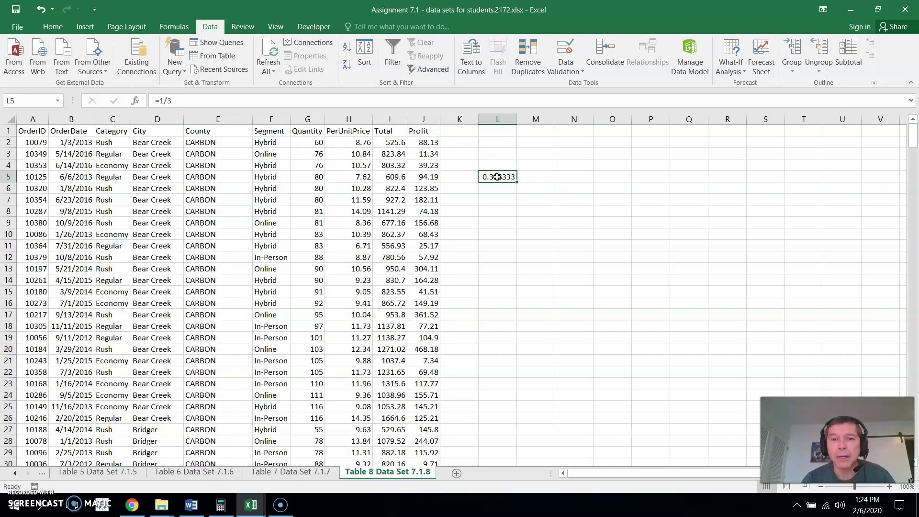
Apply the Number format with 2 decimal places to L5
right_click(497, 176)
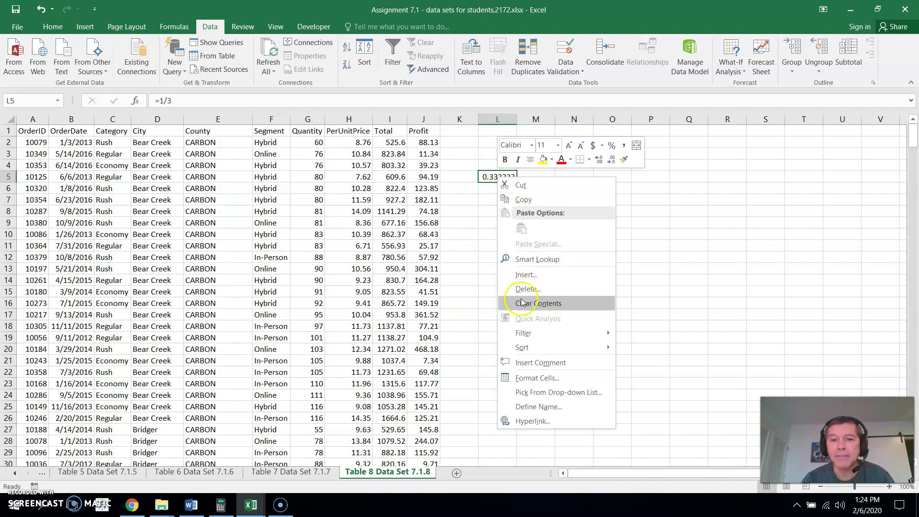
click(535, 377)
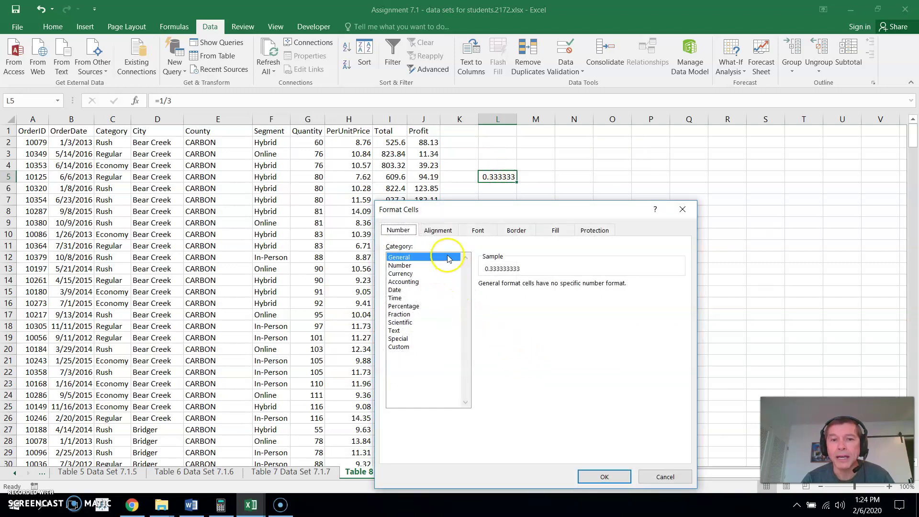
click(398, 266)
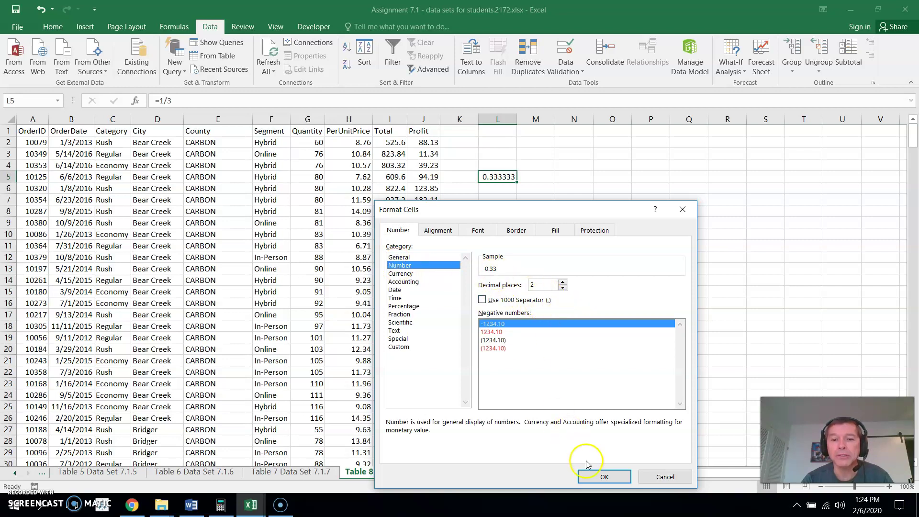
click(598, 477)
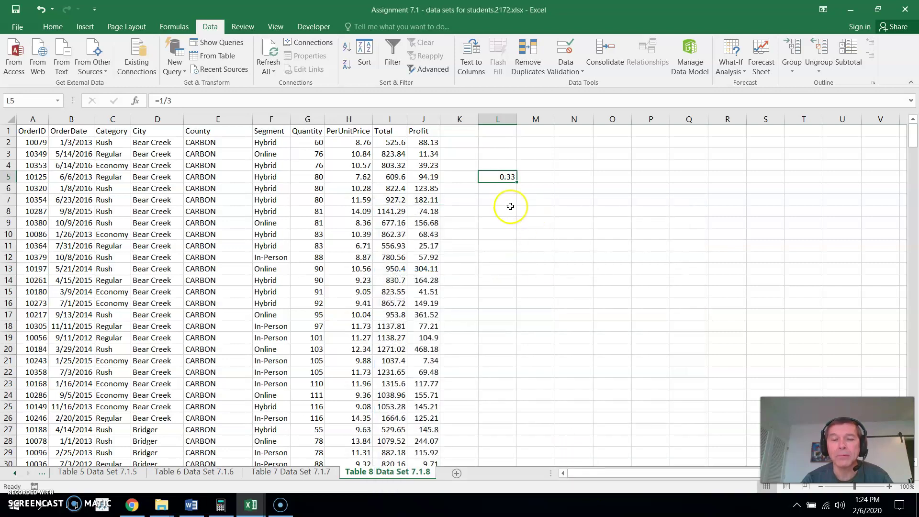
Raise L5's decimal places to 13 so it reads 0.3333333333333
right_click(501, 176)
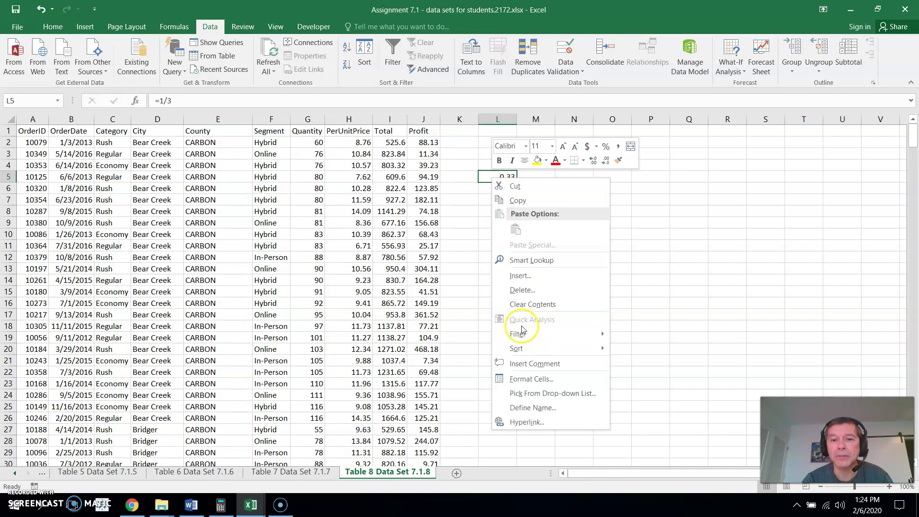
click(526, 379)
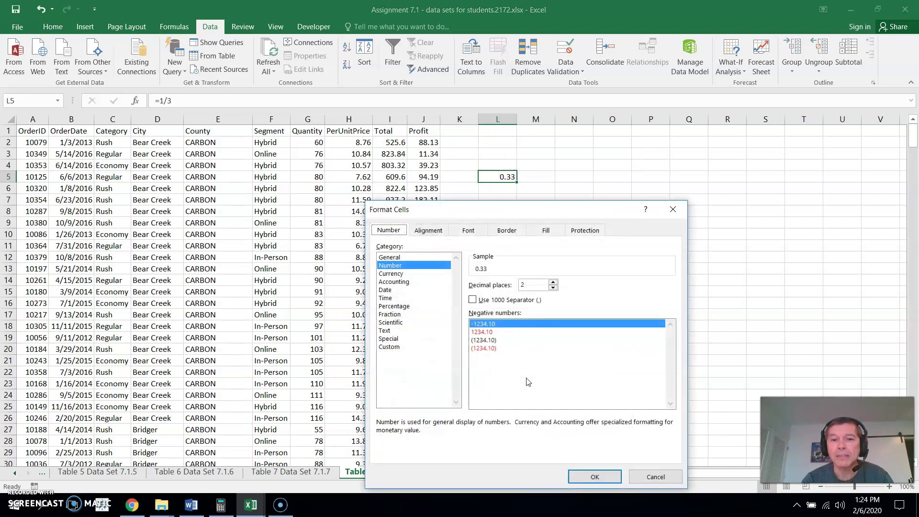
click(553, 282)
click(553, 282)
click(553, 282)
click(553, 282)
click(553, 282)
click(553, 282)
click(553, 282)
click(553, 282)
click(553, 283)
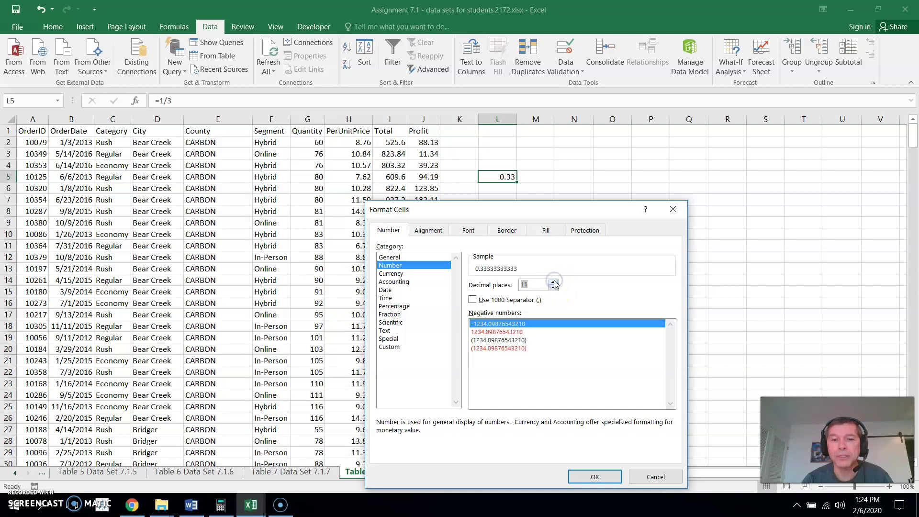
click(553, 282)
click(553, 282)
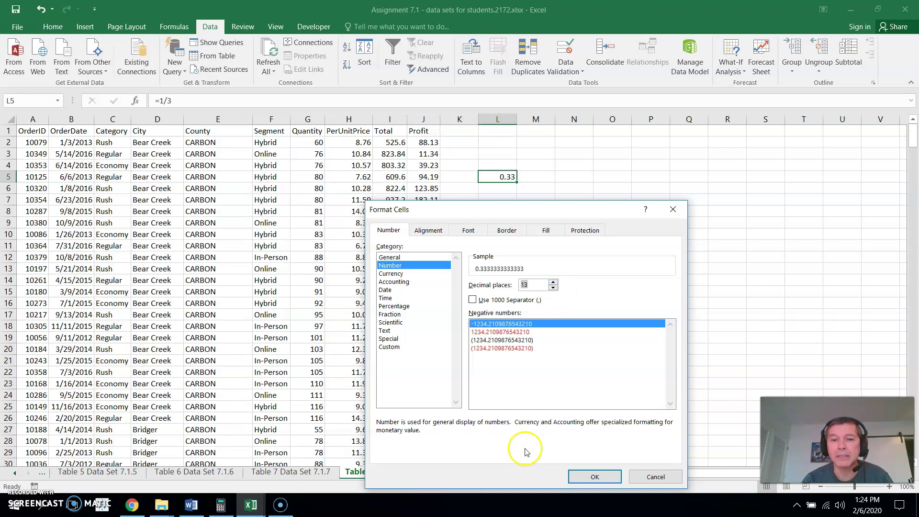
click(574, 476)
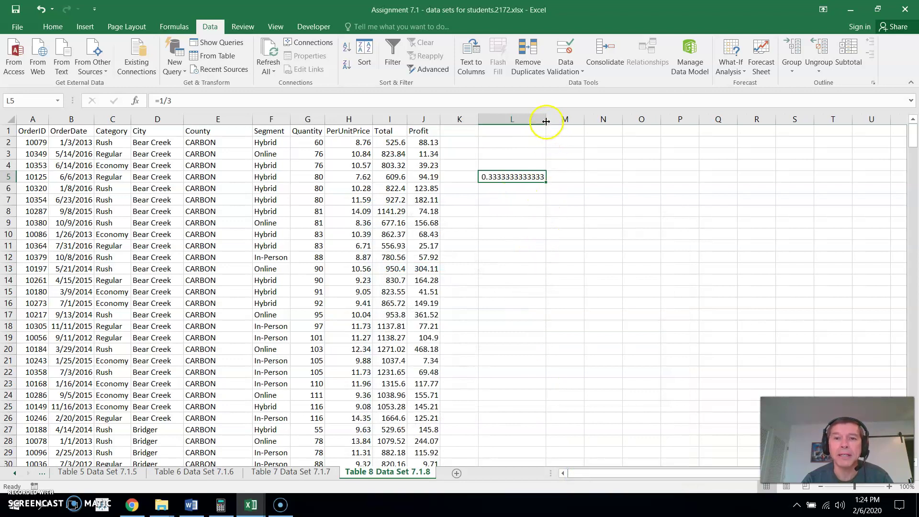
drag(546, 120, 521, 123)
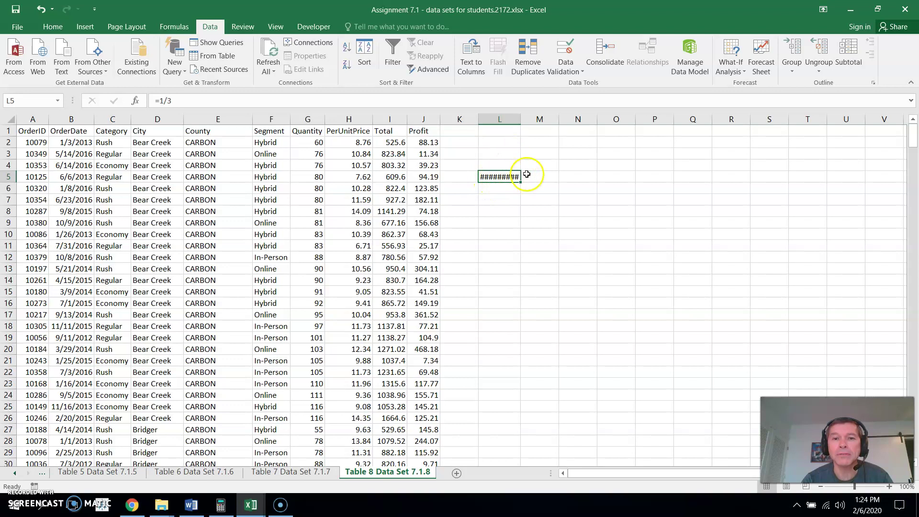
double_click(520, 118)
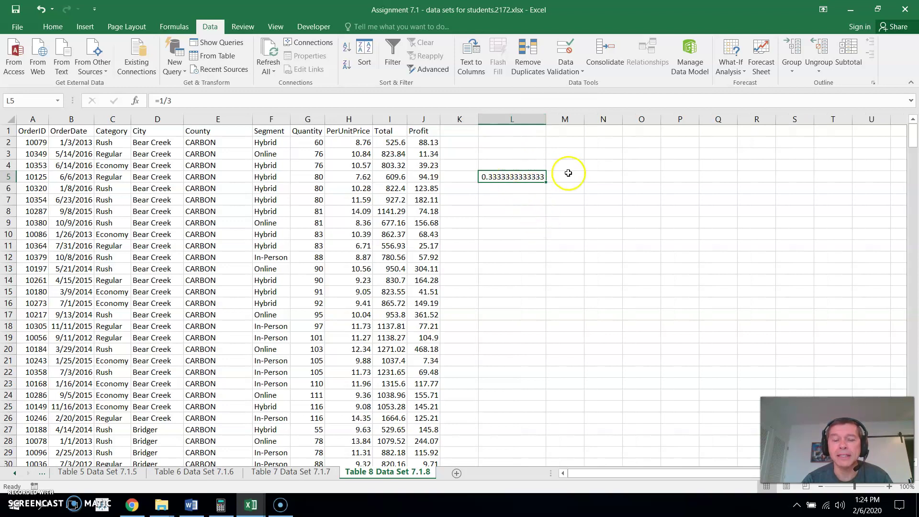
click(511, 188)
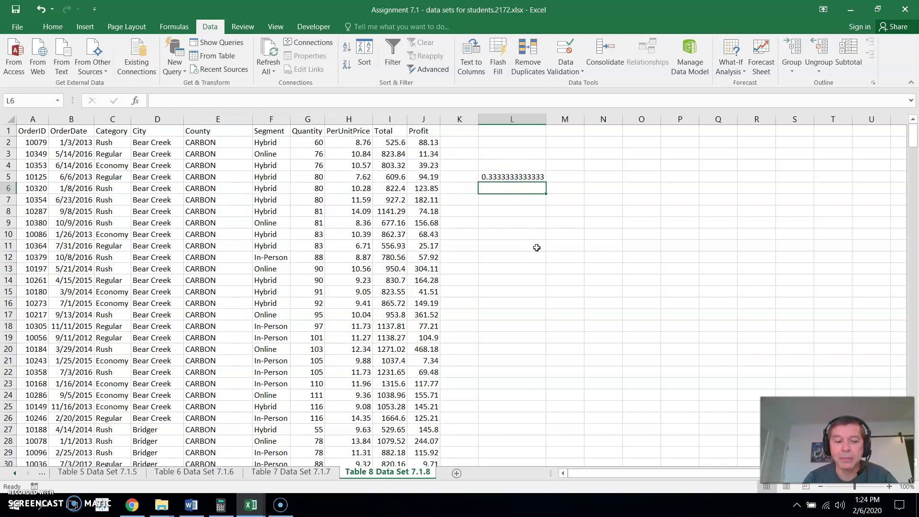
Enter 1/3 in L6, which Excel converts to the date 3-Jan
text(1/3)
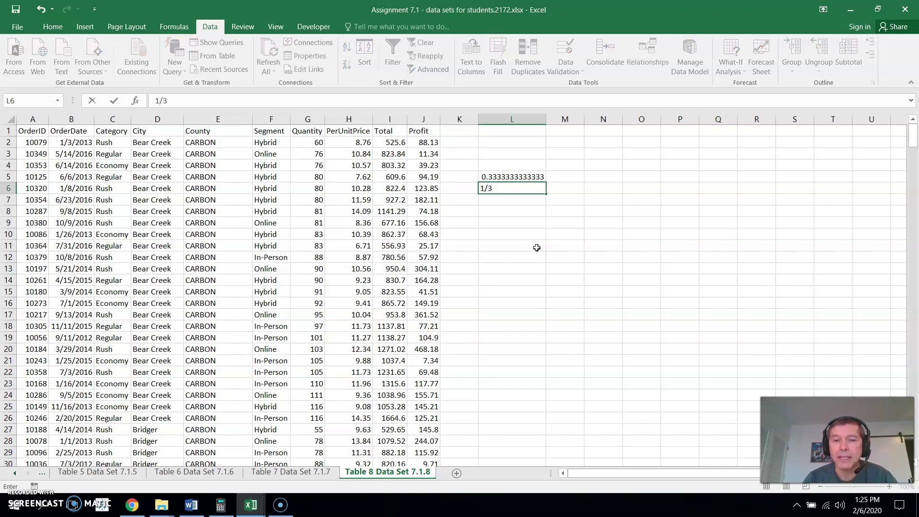
key(Return)
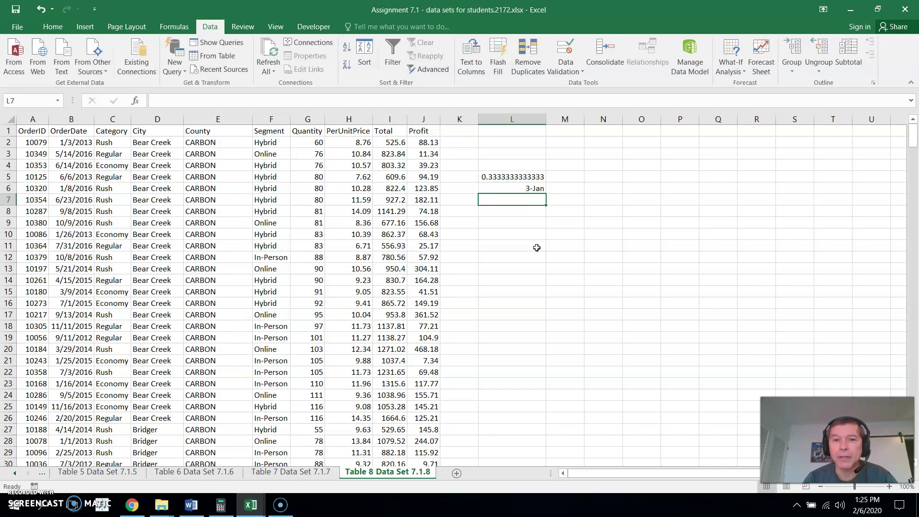
click(532, 188)
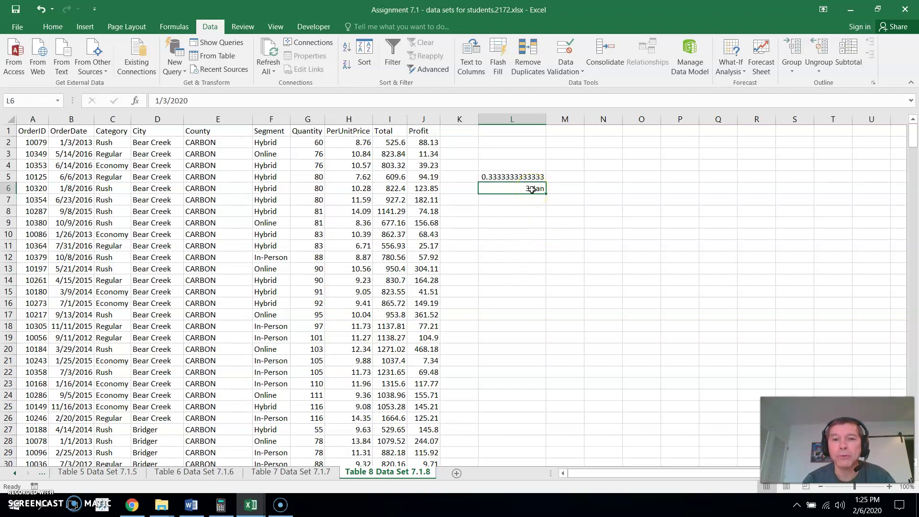
click(528, 190)
click(524, 190)
Replace L6's entry with the formula =1/3, which still displays 0-Jan
text(=)
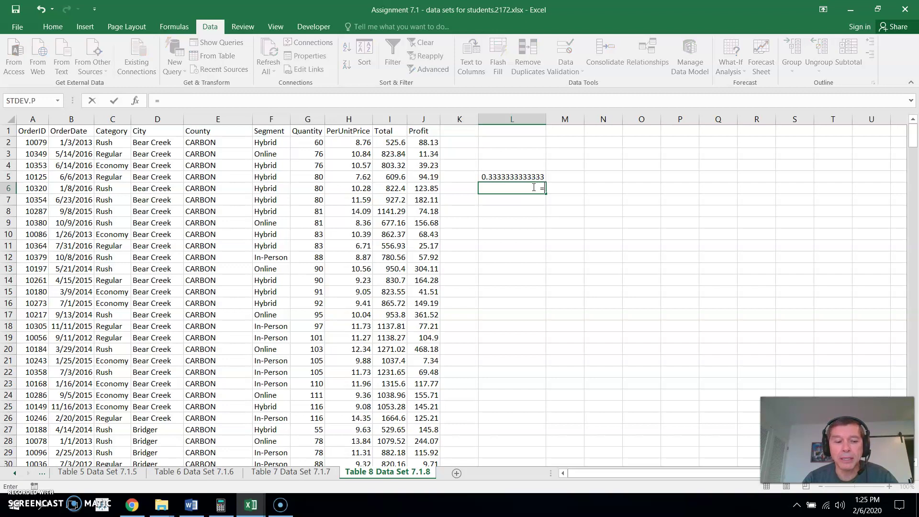
text(1/3)
key(Return)
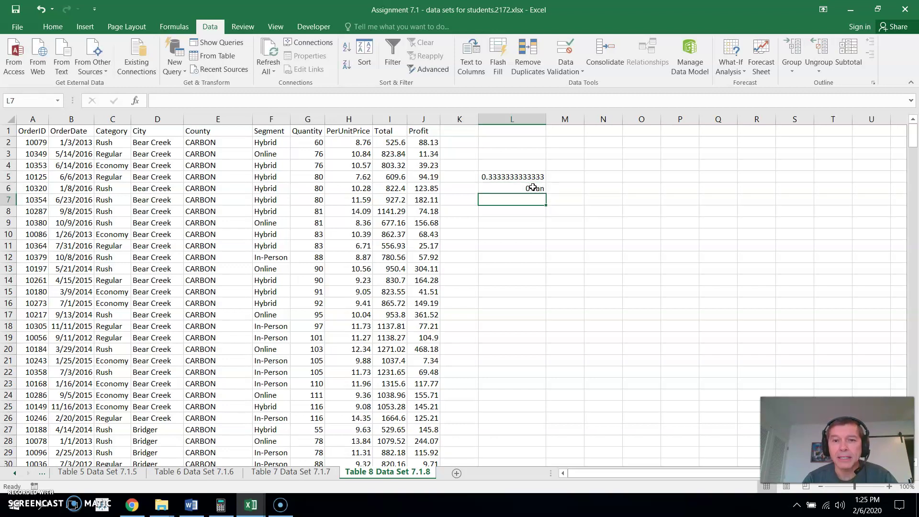
click(530, 200)
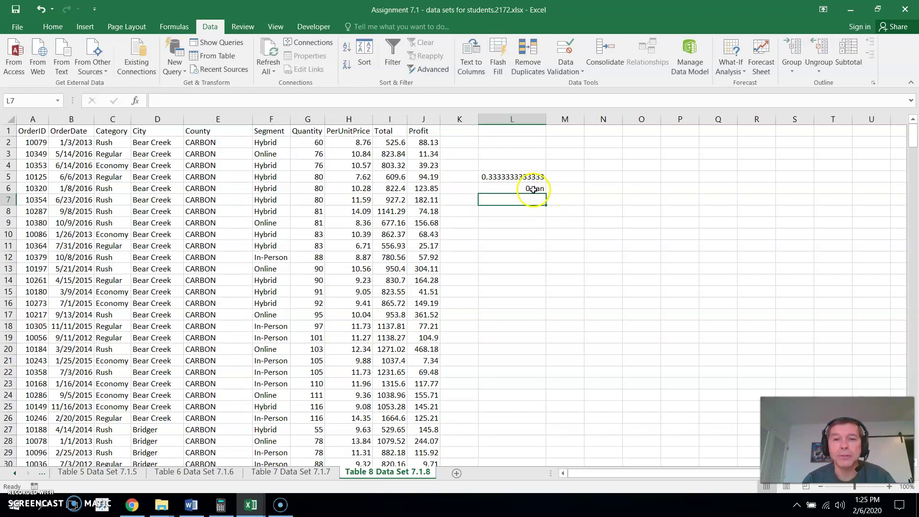
click(533, 189)
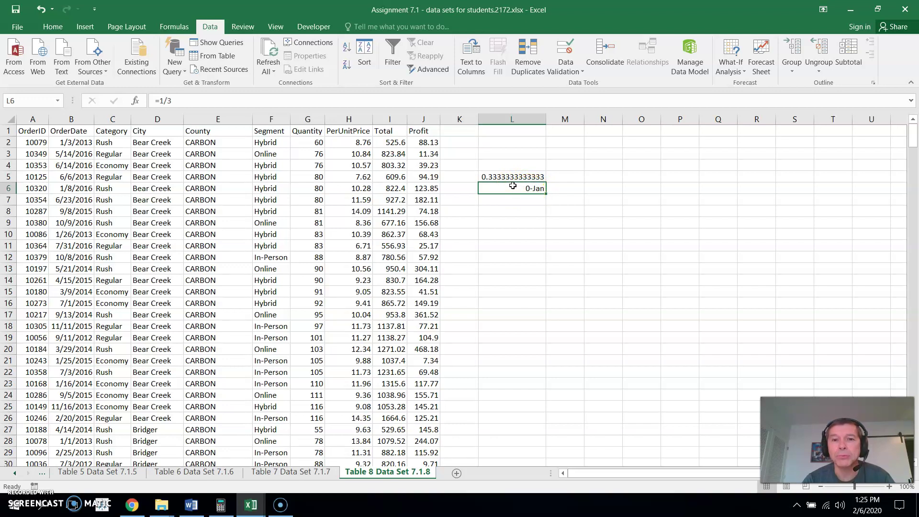
Change L6 from a date to the Number format so =1/3 shows 0.33
right_click(514, 191)
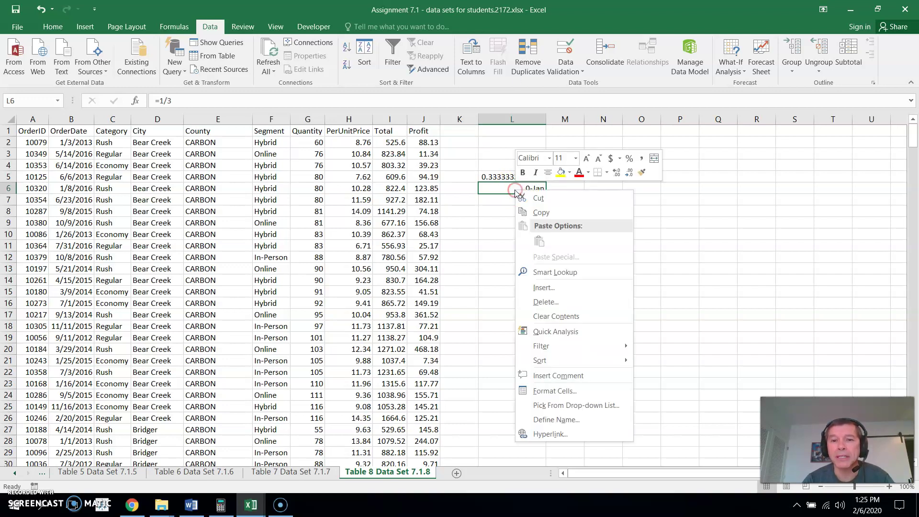
click(555, 390)
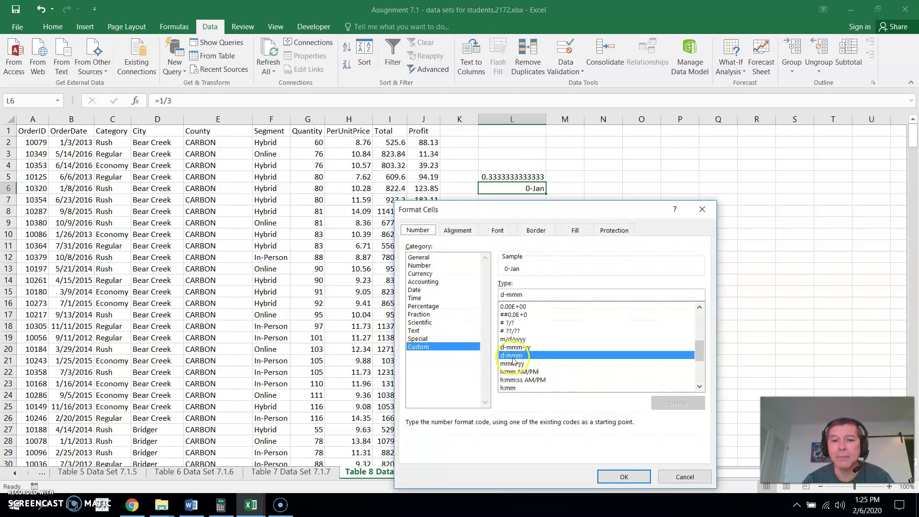
click(421, 266)
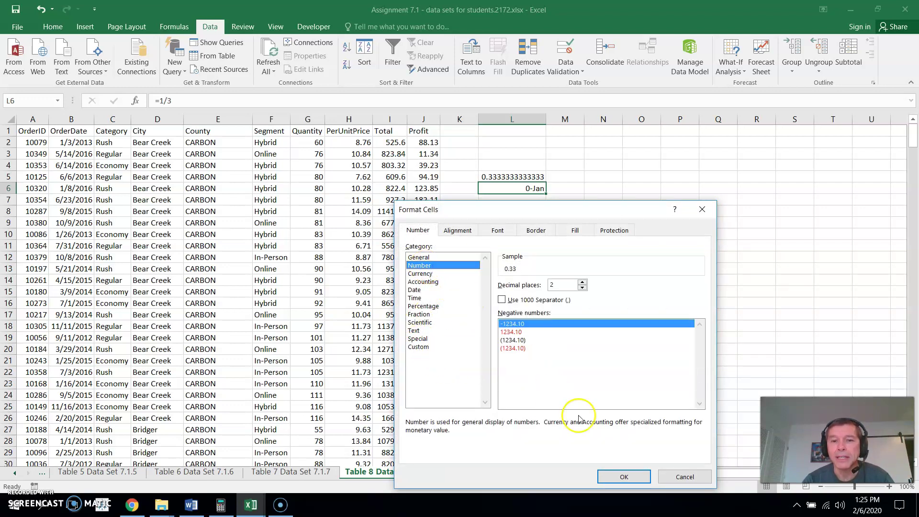
click(613, 476)
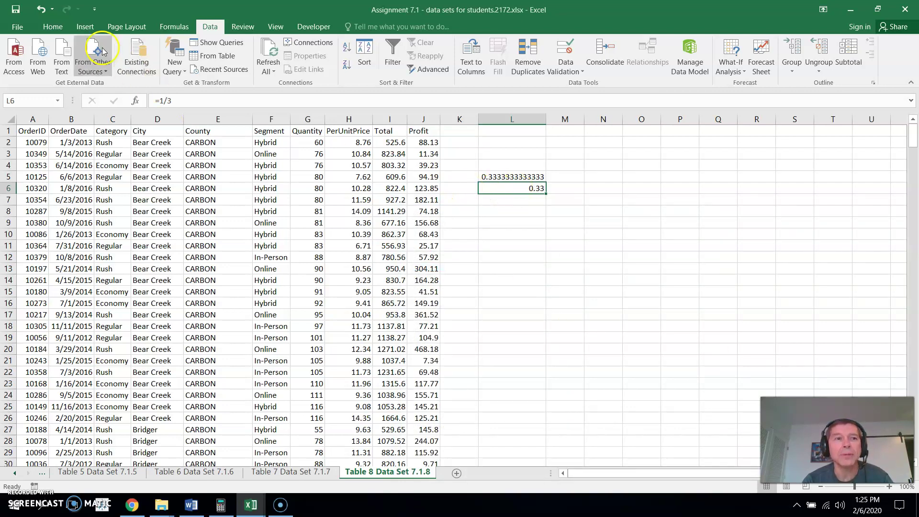
Use the Home tab's Decrease and Increase Decimal buttons on L6
click(53, 28)
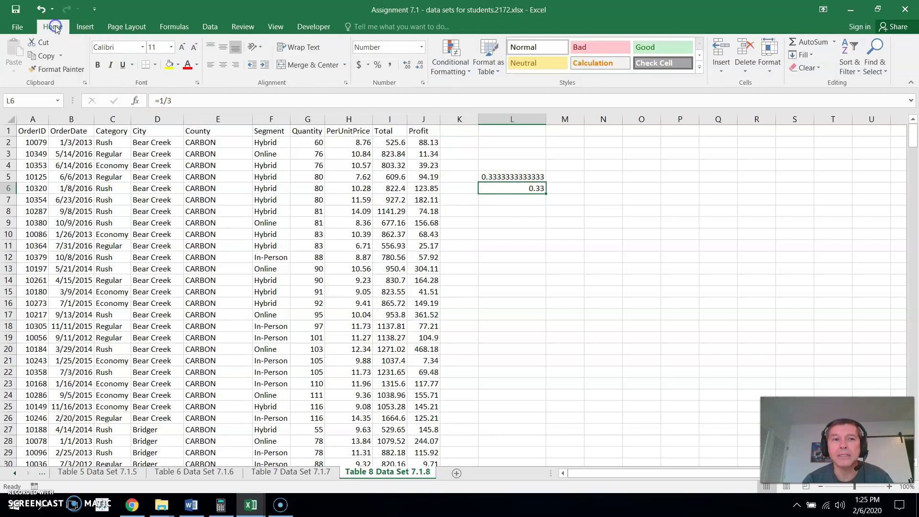
click(420, 65)
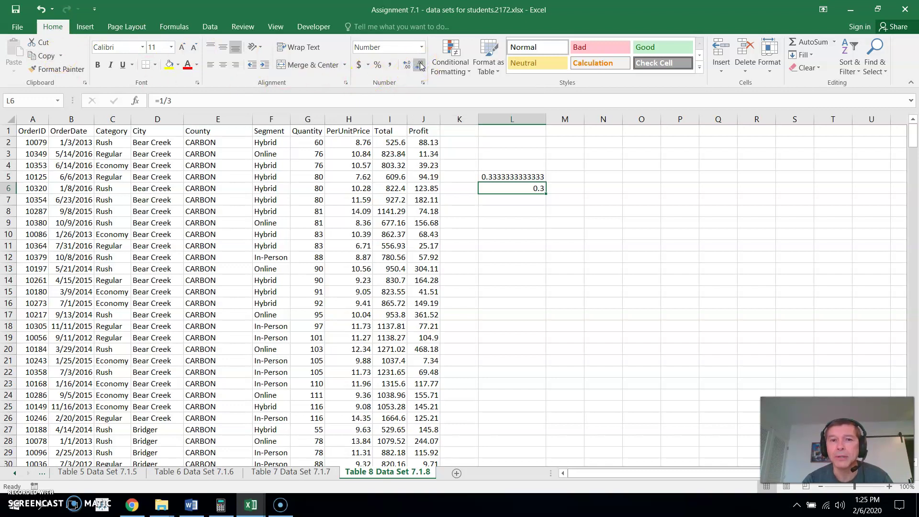
click(408, 65)
click(408, 65)
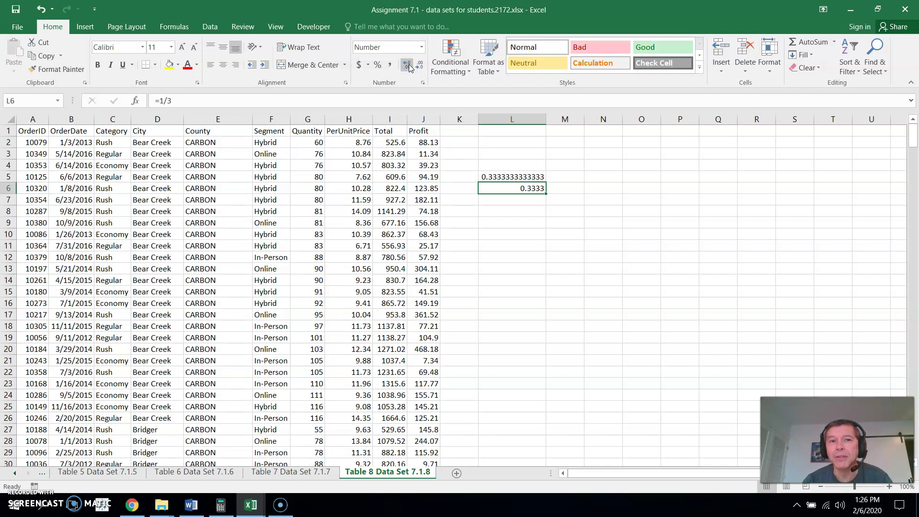
Format L6 as a percentage with two decimal places
click(377, 66)
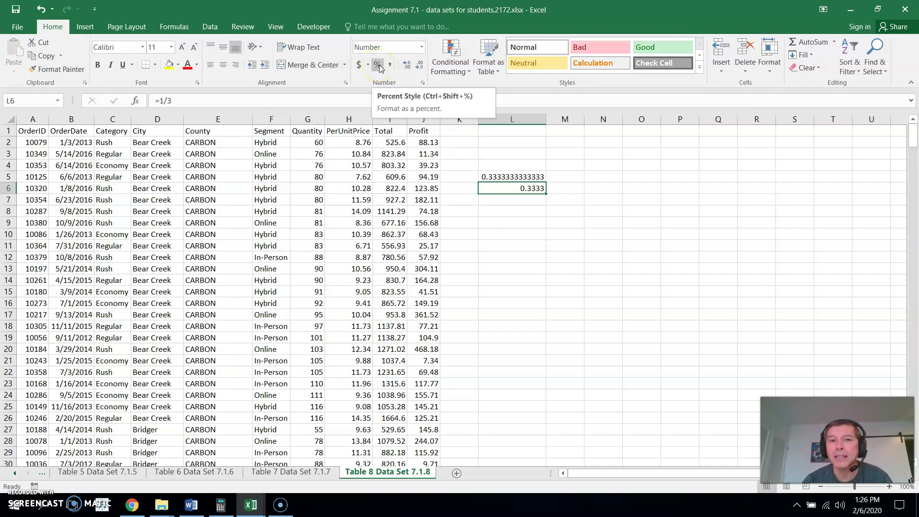
click(378, 66)
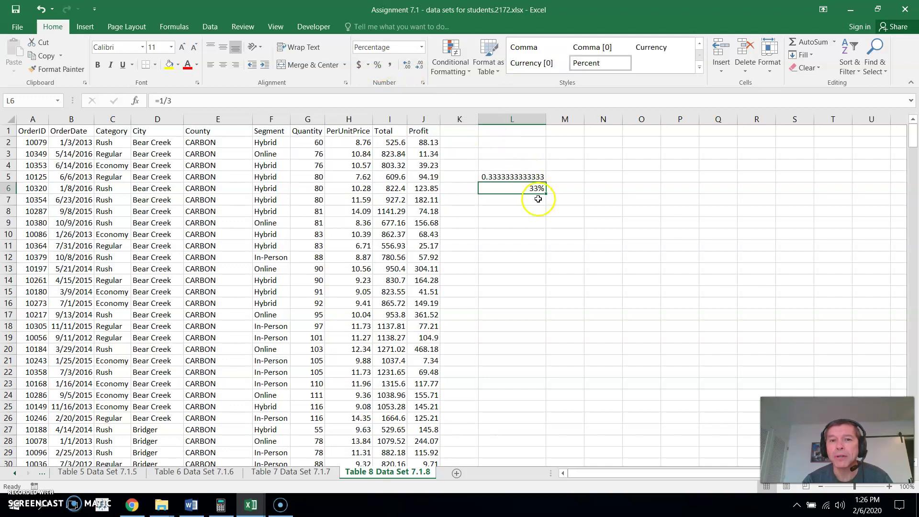
click(517, 190)
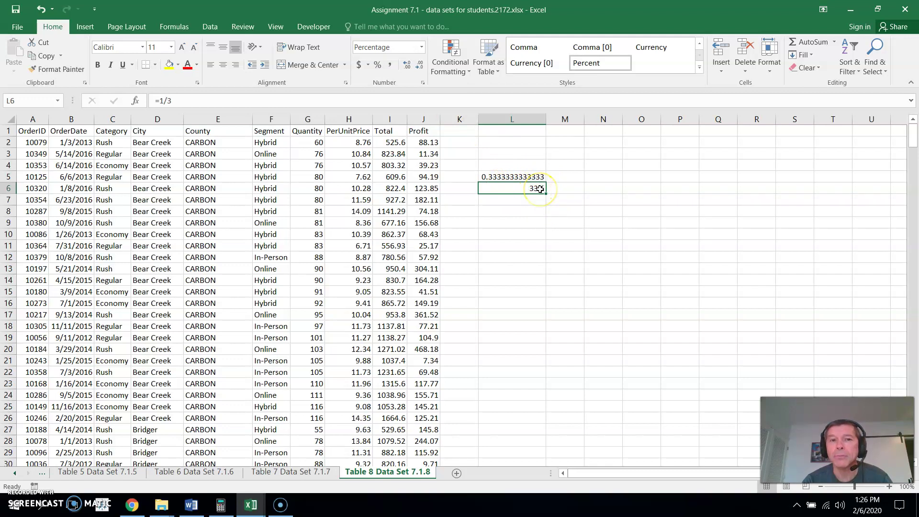
click(521, 189)
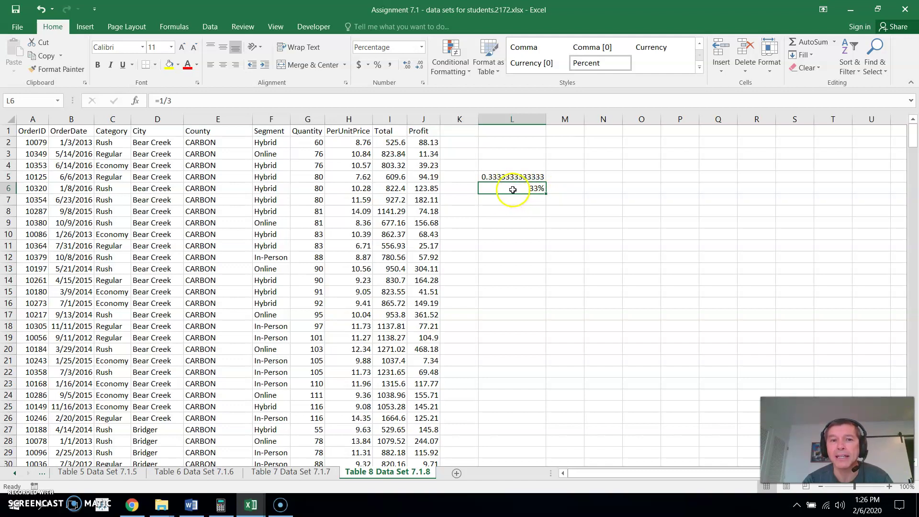
click(409, 65)
click(409, 64)
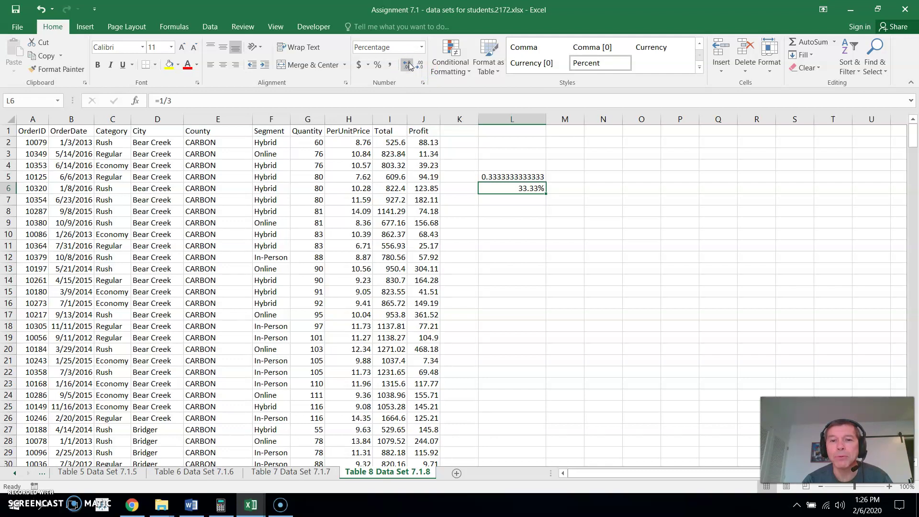
Apply the Accounting dollar format to L6 with three decimals, showing $ 0.333
click(358, 65)
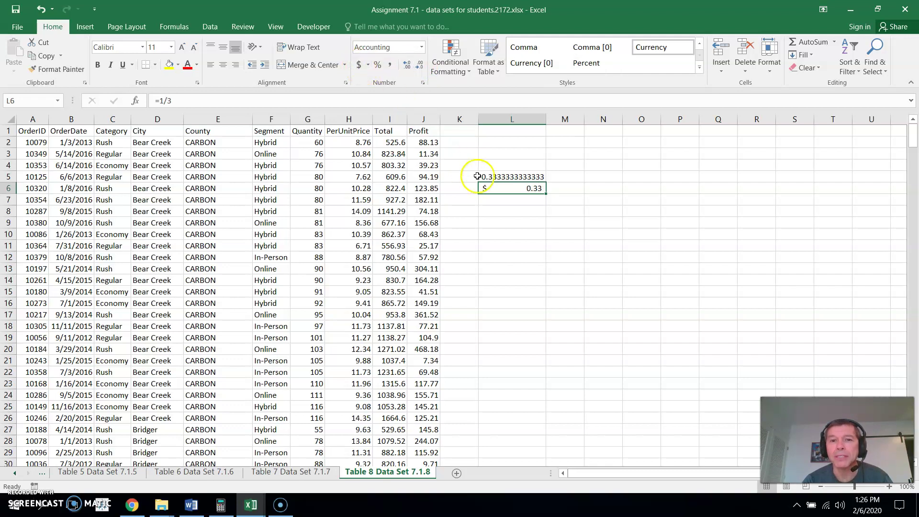
click(358, 67)
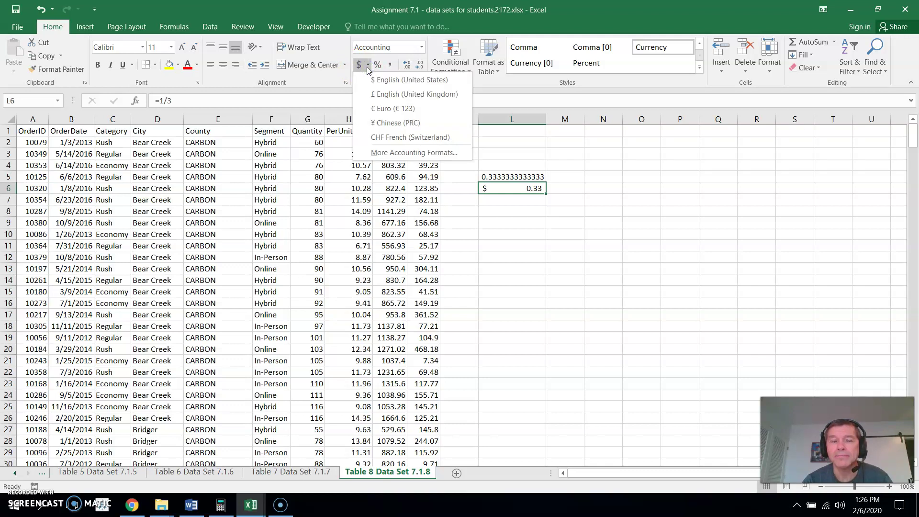
click(413, 154)
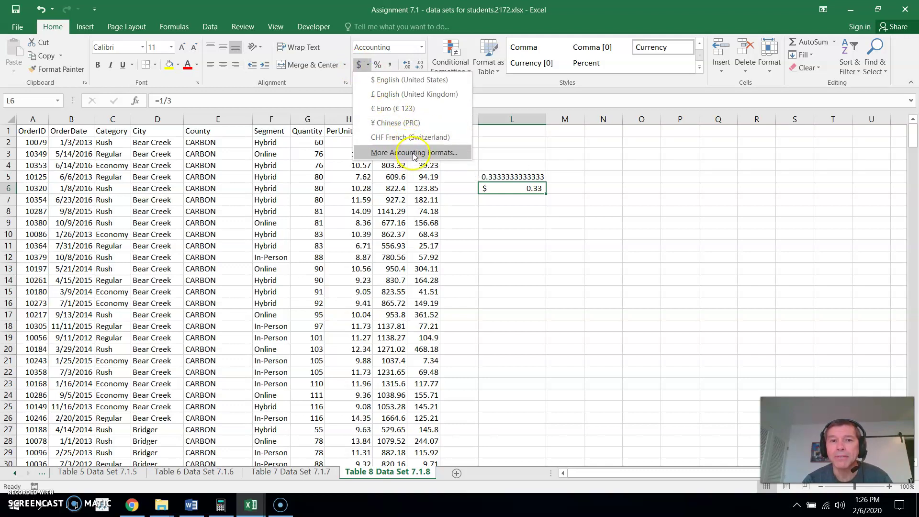
click(407, 65)
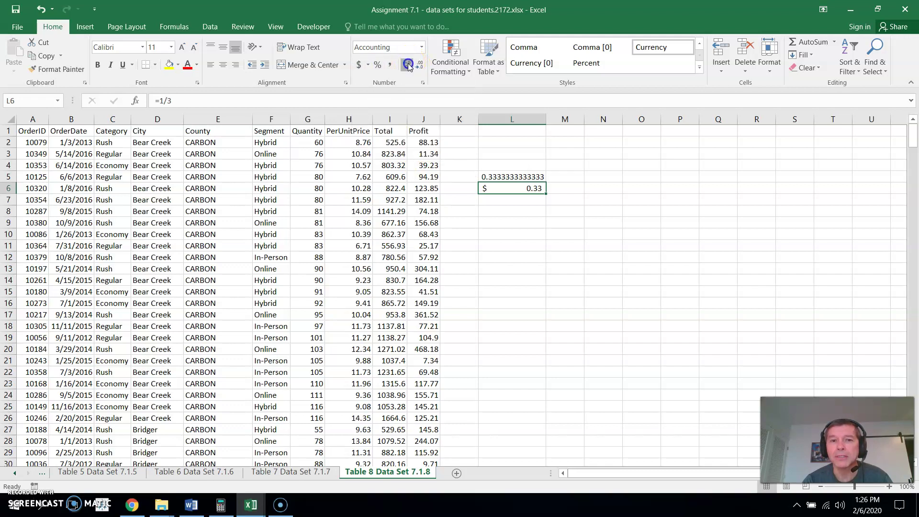
click(407, 65)
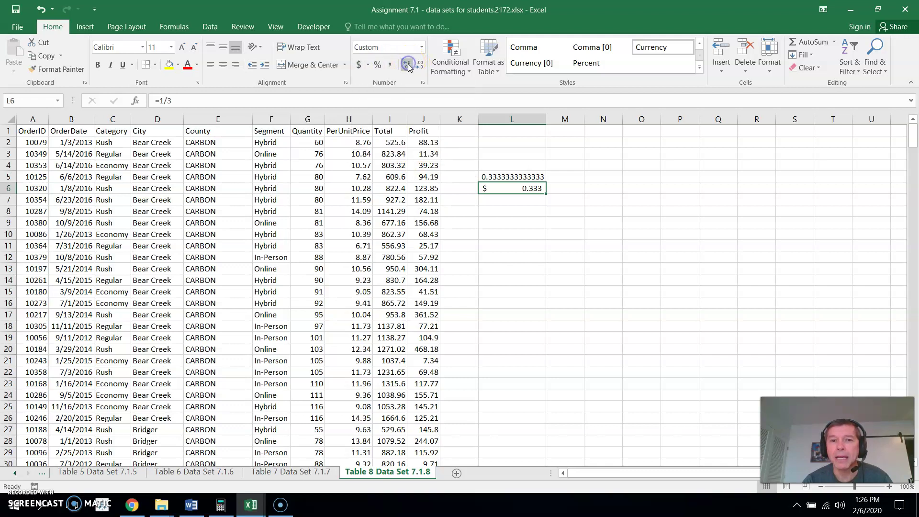
click(367, 65)
Reset L6 to the plain Number format through Format Cells
click(389, 153)
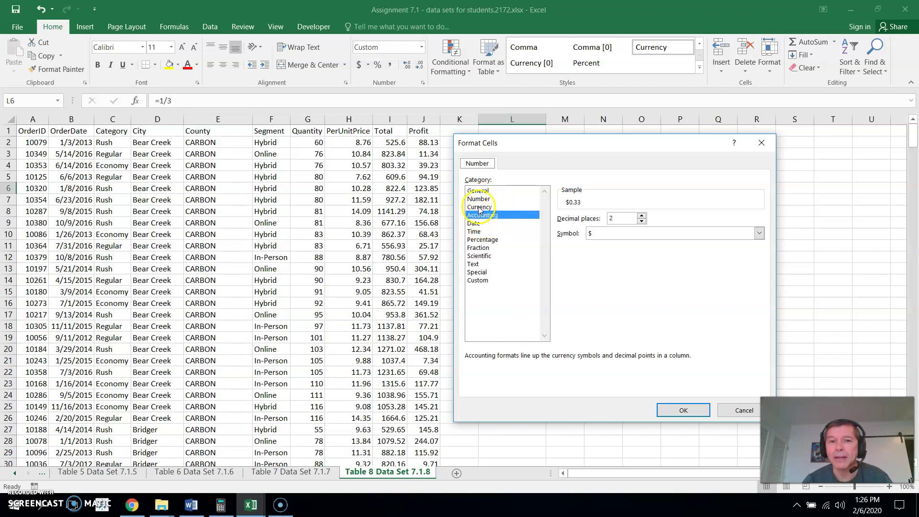
click(479, 200)
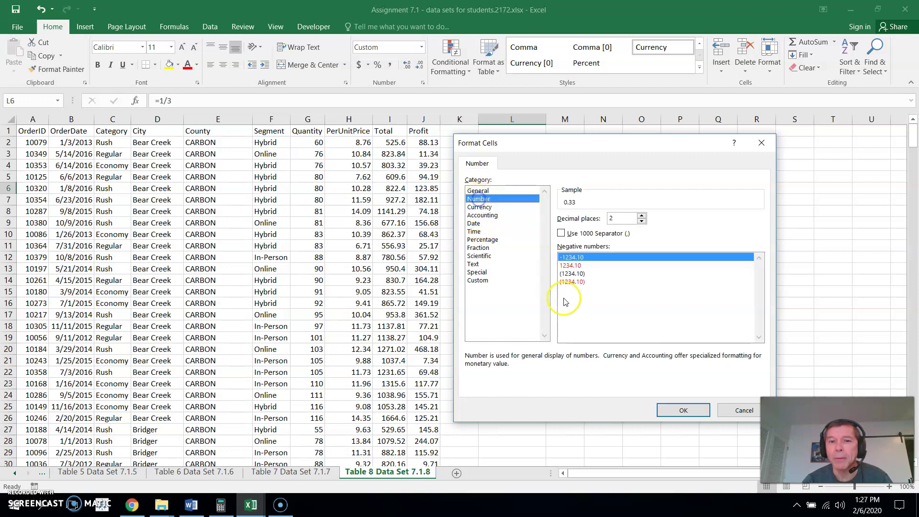
click(674, 410)
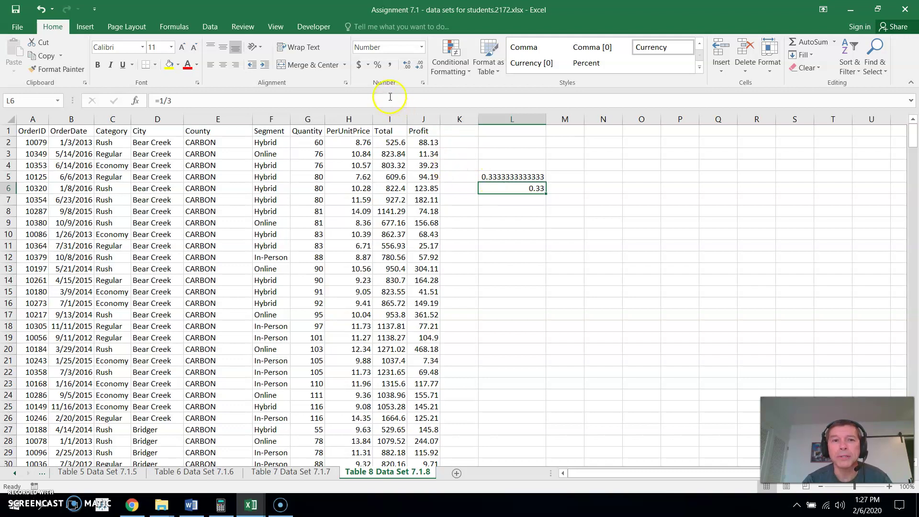
Apply the Fraction format 'Up to three digits' so L6 shows 1/3
click(422, 83)
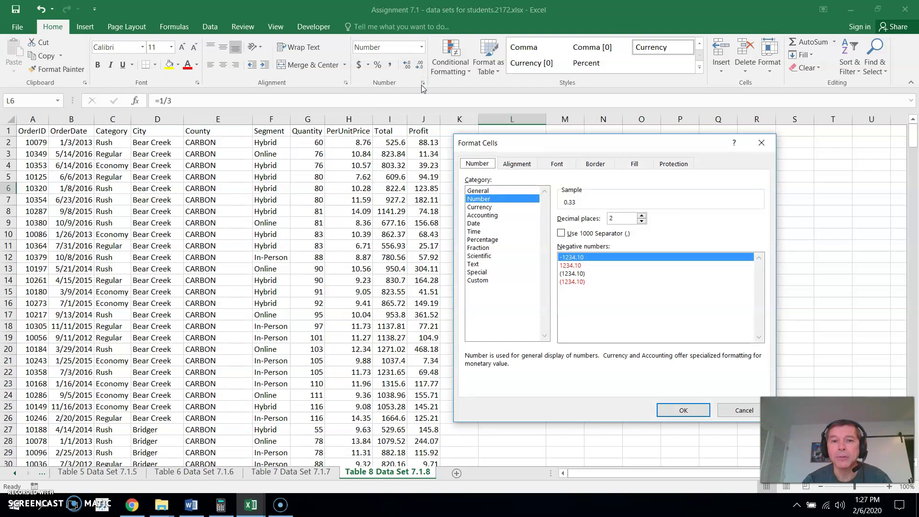
click(487, 248)
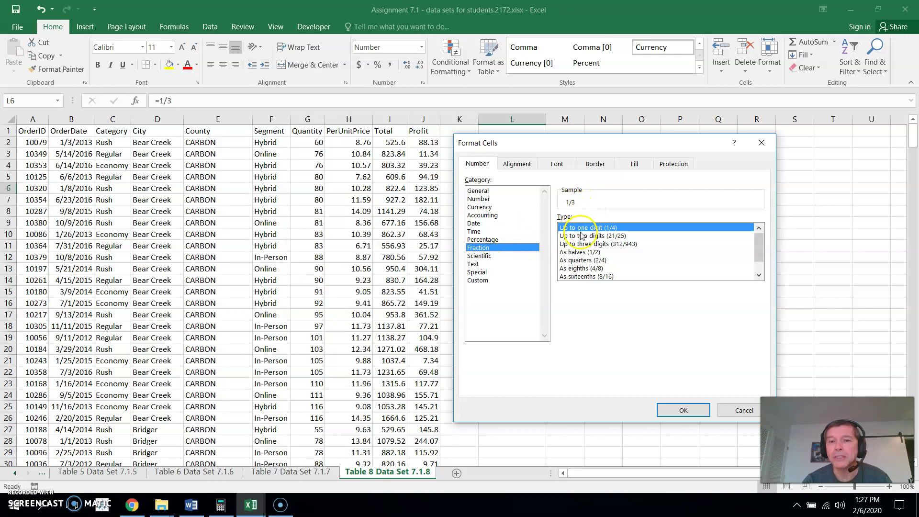
click(597, 244)
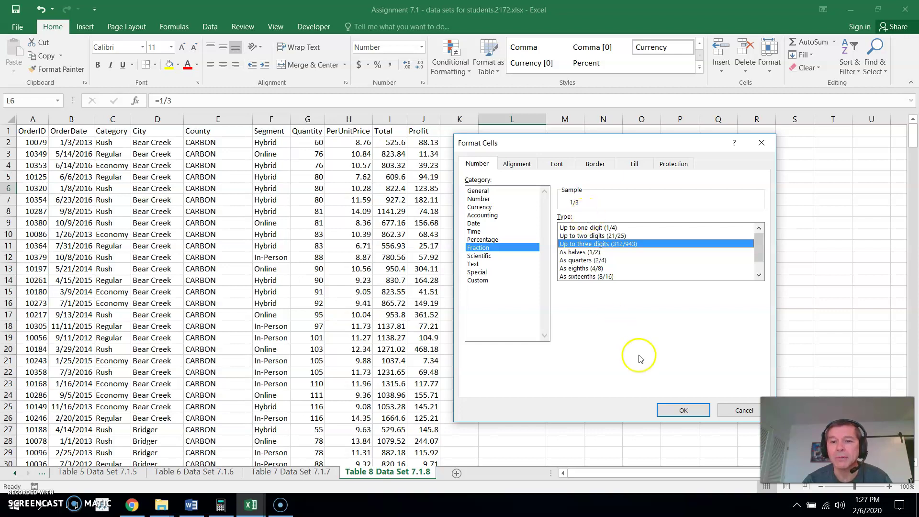
click(674, 410)
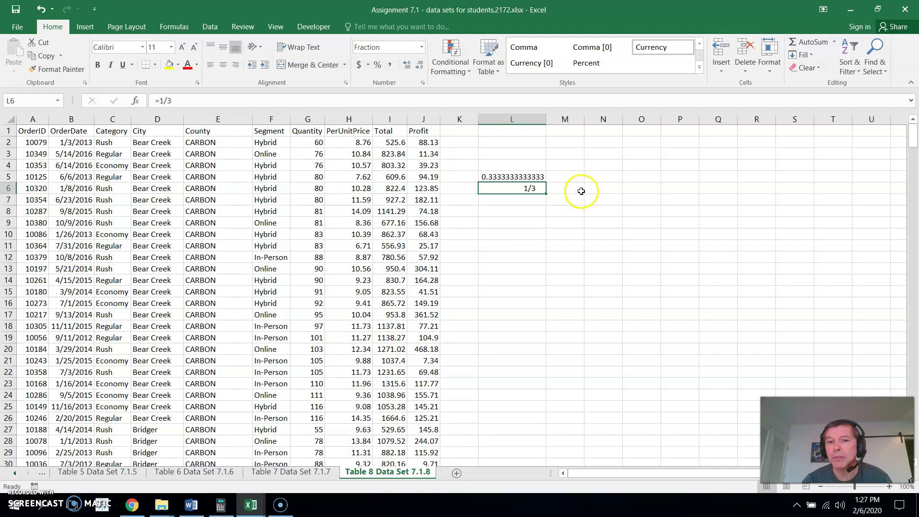
Enter =5*L6 in M6, which displays as the mixed fraction 1 2/3
click(523, 193)
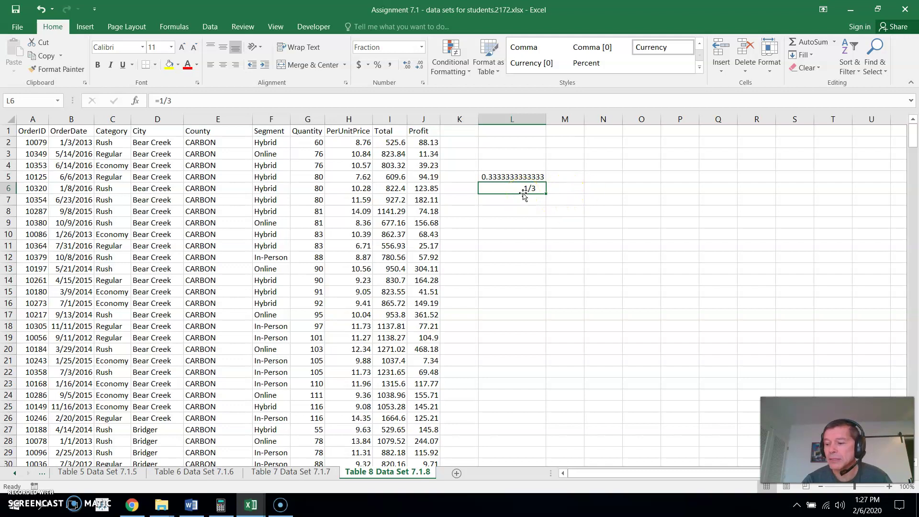
mouse_move(524, 193)
mouse_down()
mouse_move(598, 199)
mouse_move(540, 195)
mouse_up()
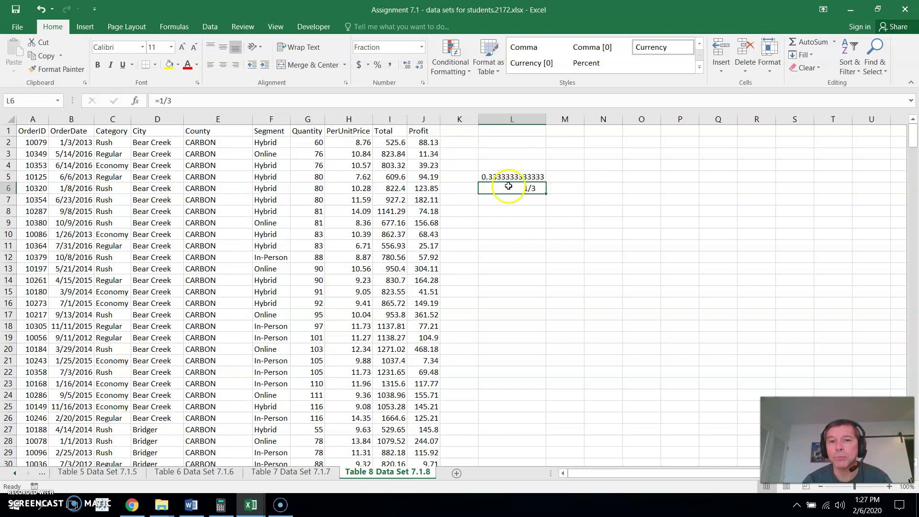
click(563, 188)
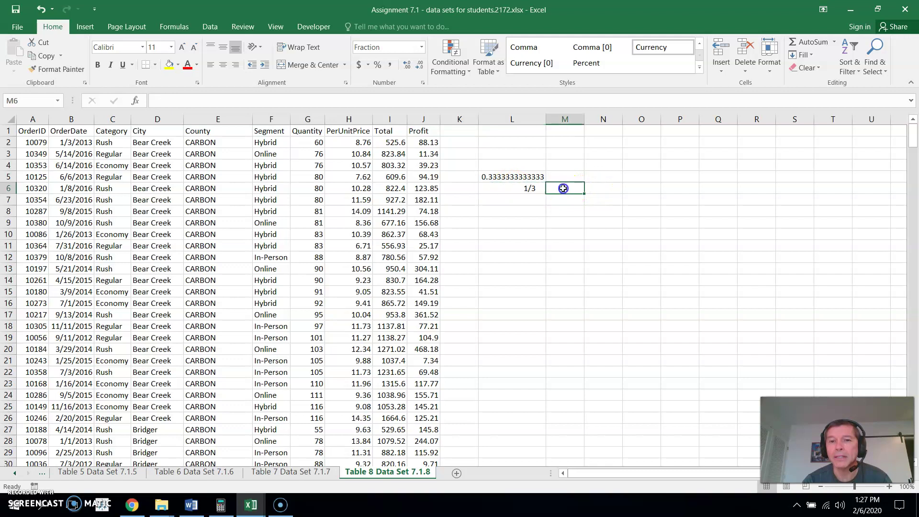
text(=)
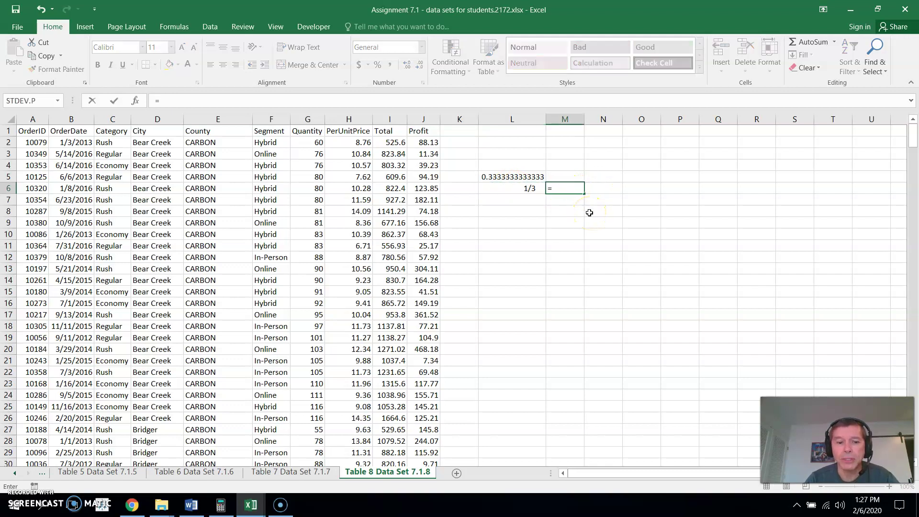
text(5*)
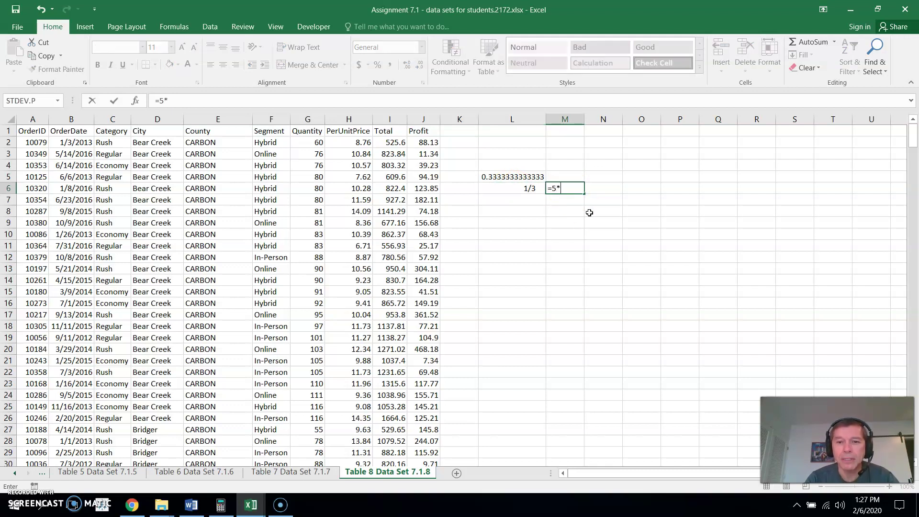
click(515, 188)
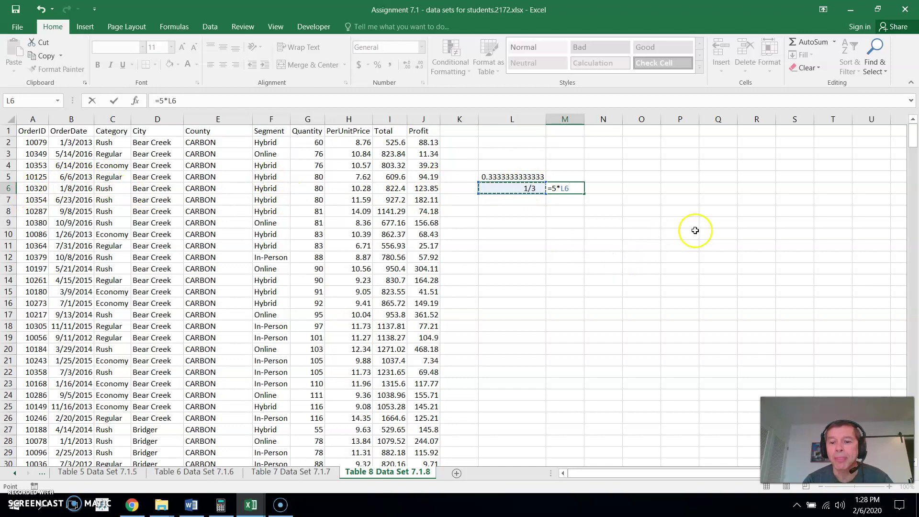
key(ctrl+Return)
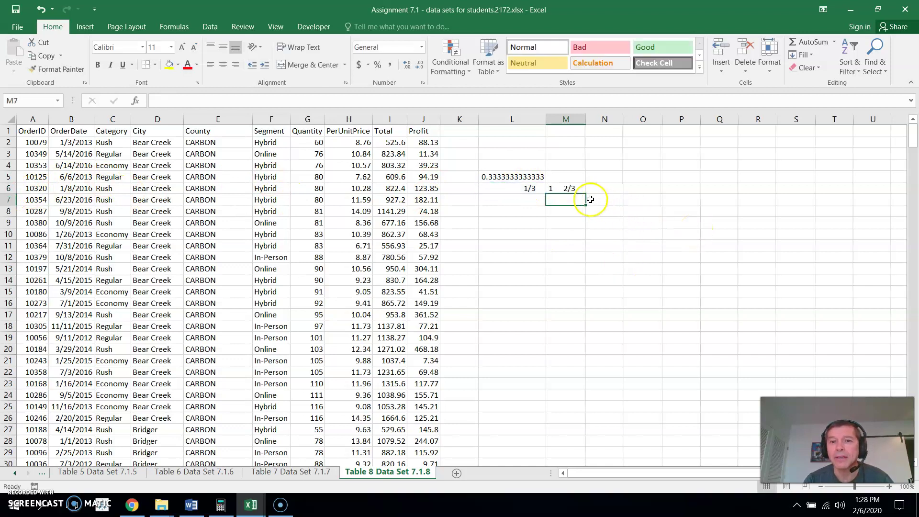
click(566, 197)
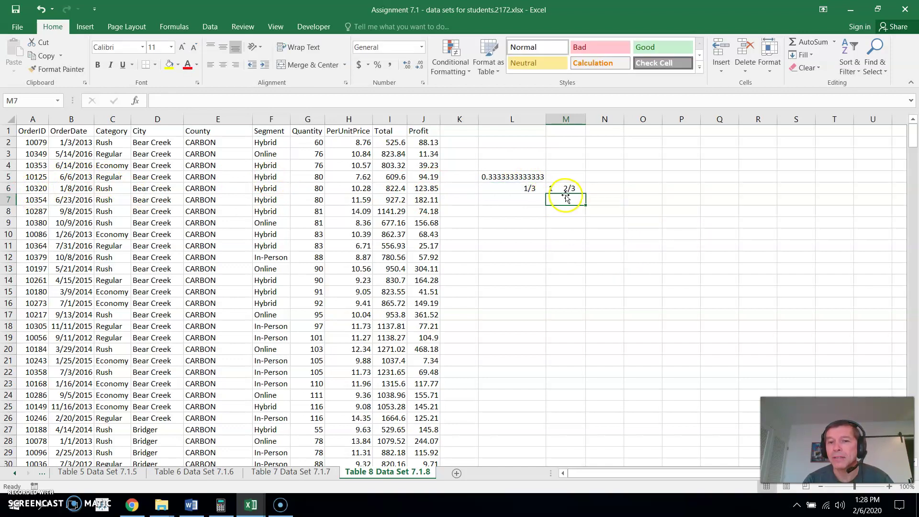
click(565, 187)
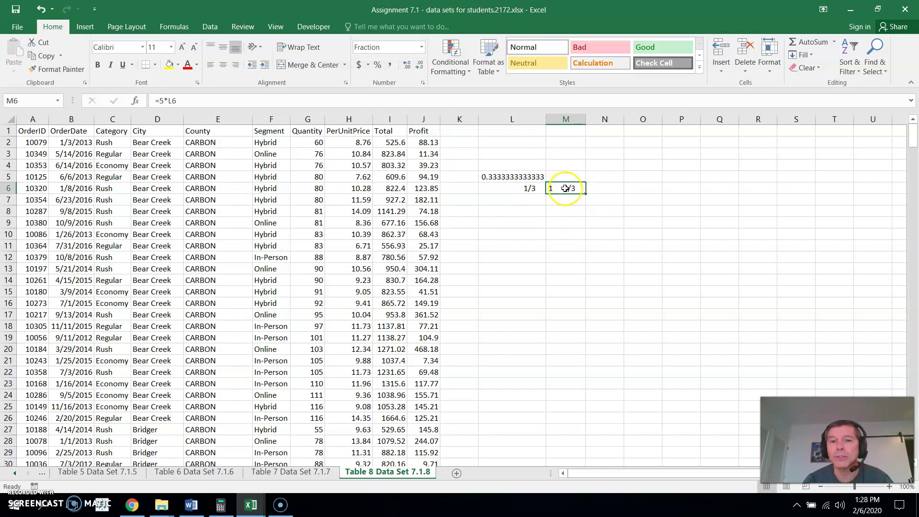
Format M6 as Number and increase decimals until it reads 1.666667
right_click(565, 188)
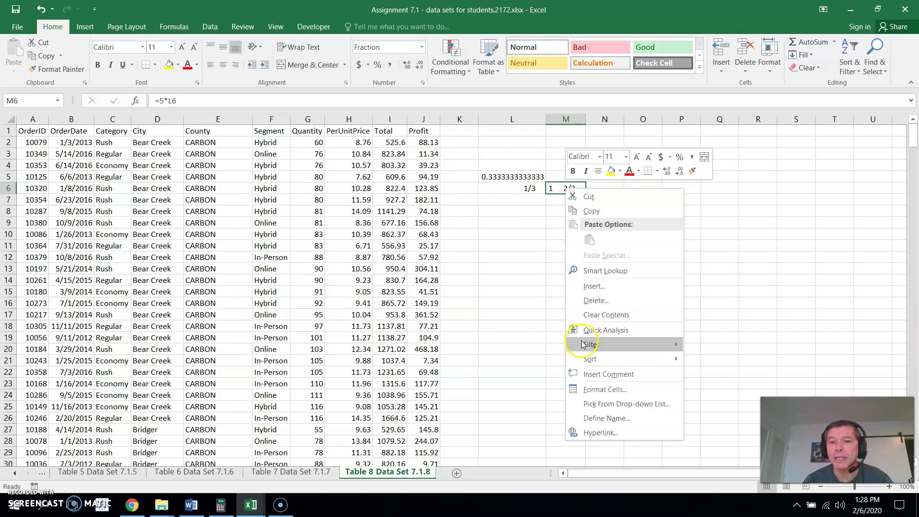
click(593, 389)
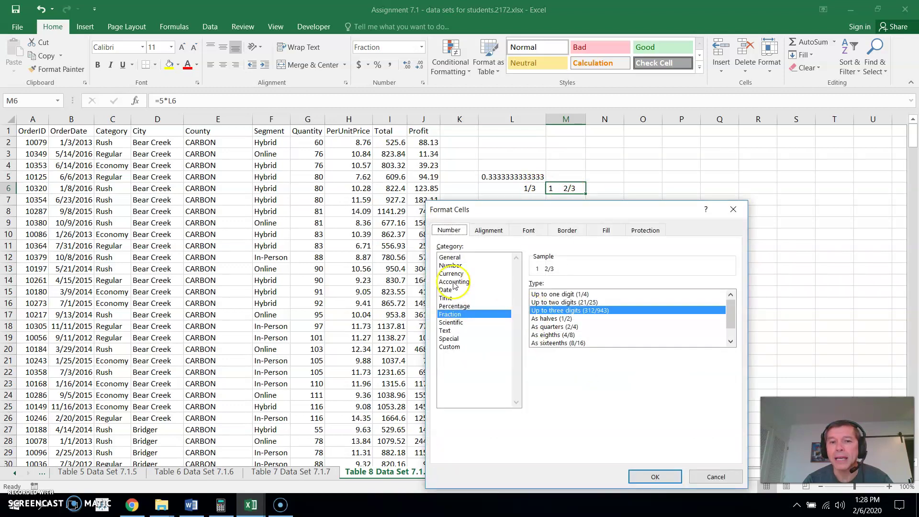
click(447, 265)
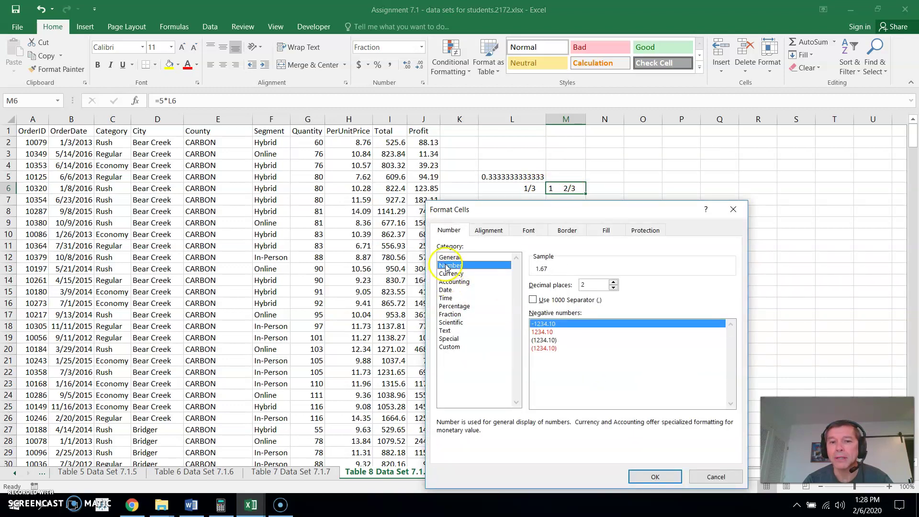
click(654, 476)
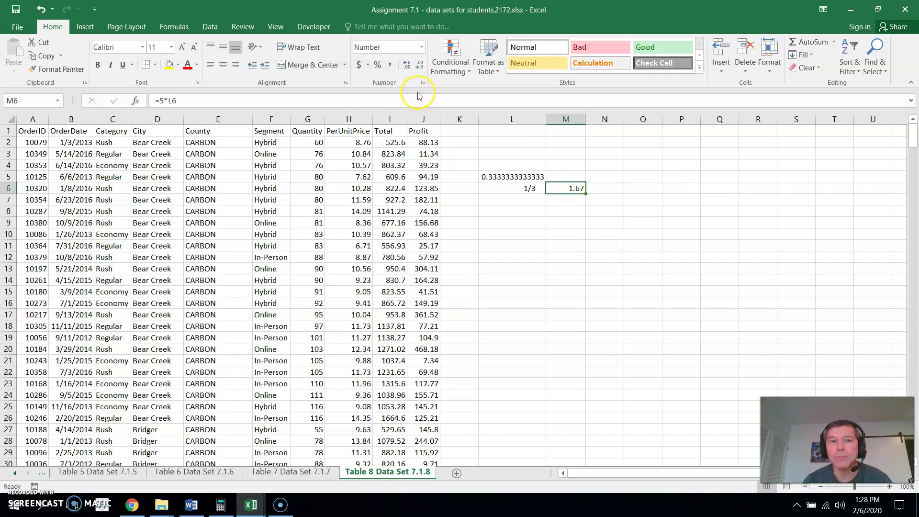
click(405, 66)
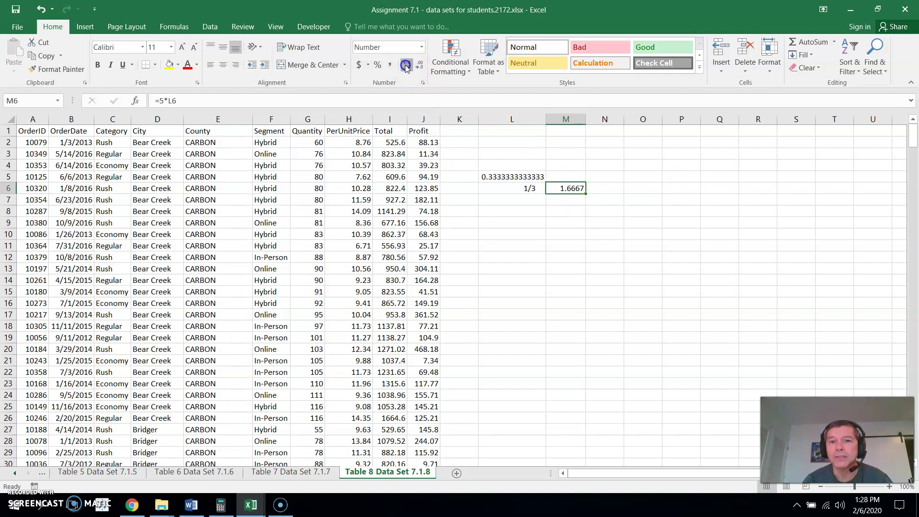
click(406, 66)
click(405, 66)
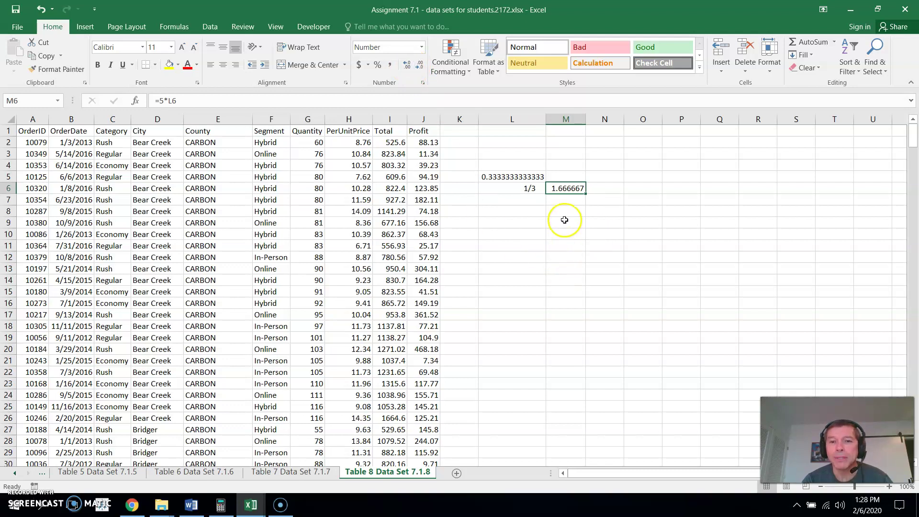
click(557, 222)
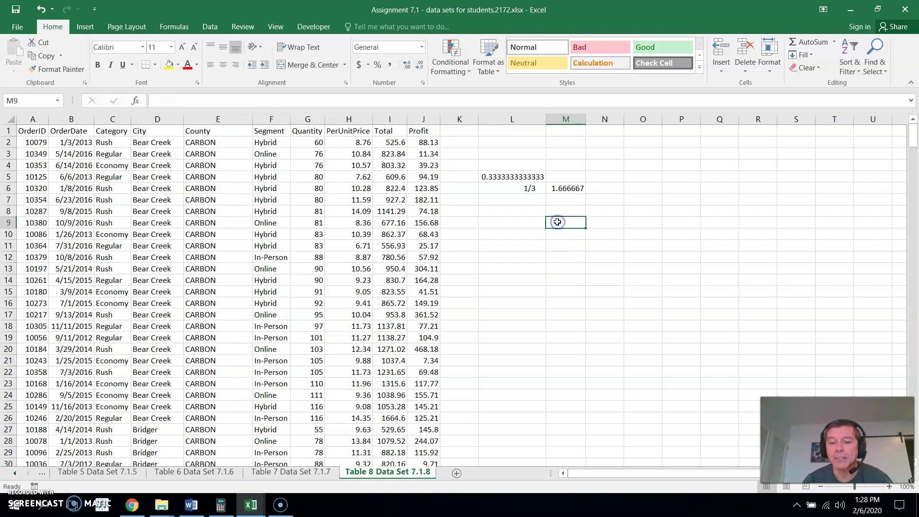
Enter =(11/3)*(4/7)^4 in M9, giving 0.390948
text(=(11/3)*(4/7)^4)
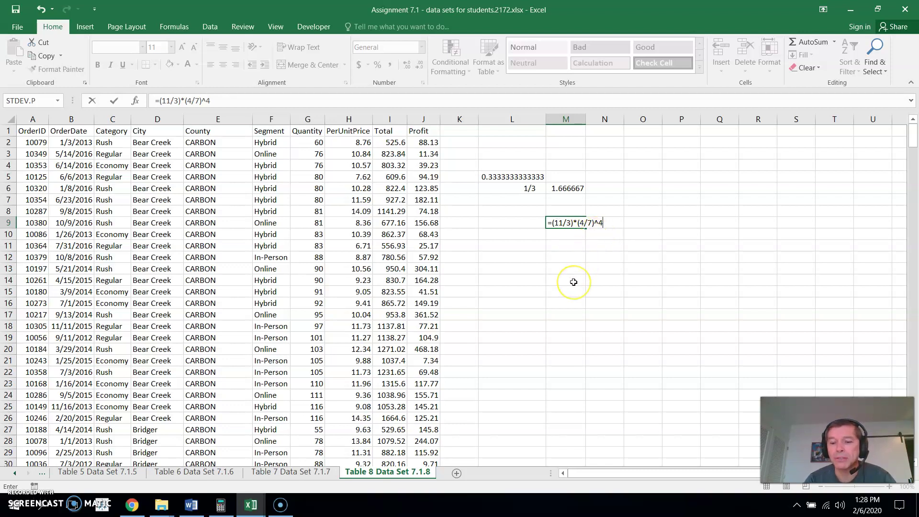
key(Return)
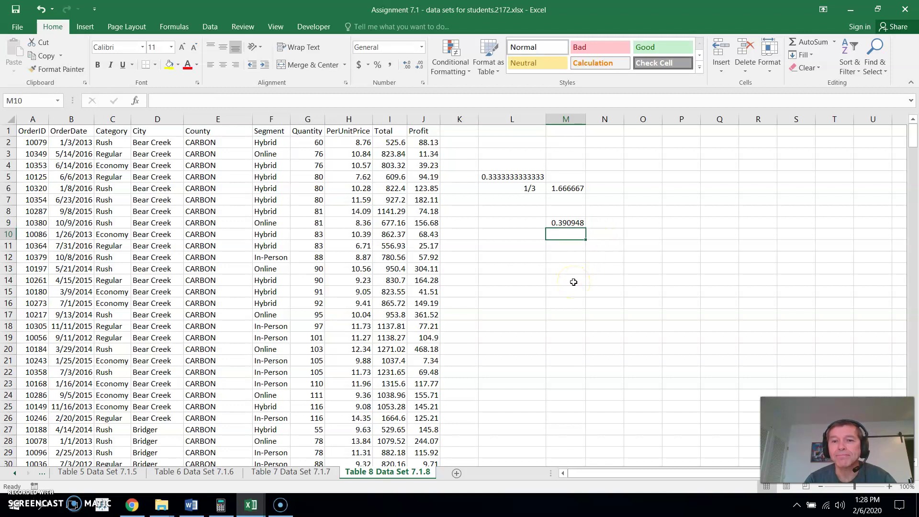
click(568, 256)
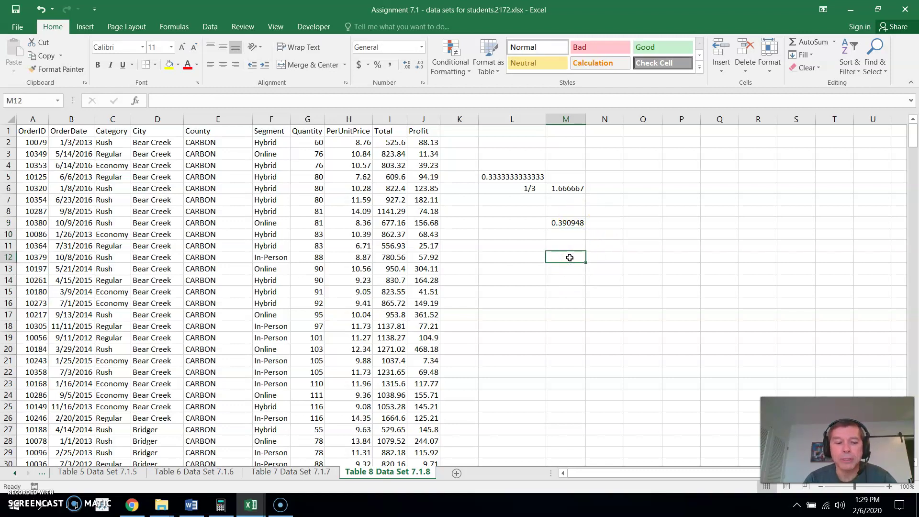
Enter =SQRT(16) in M12 to get 4, then open M9's formula for review
text(=)
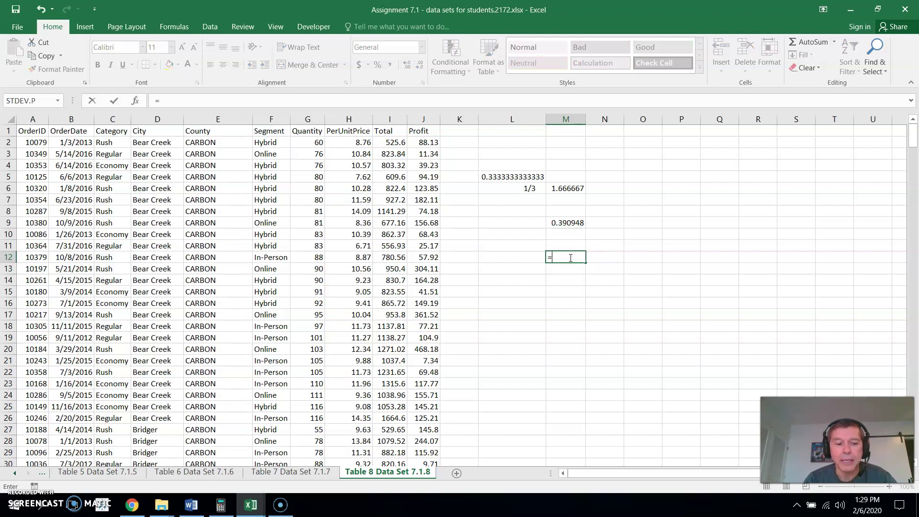
text(sqrt)
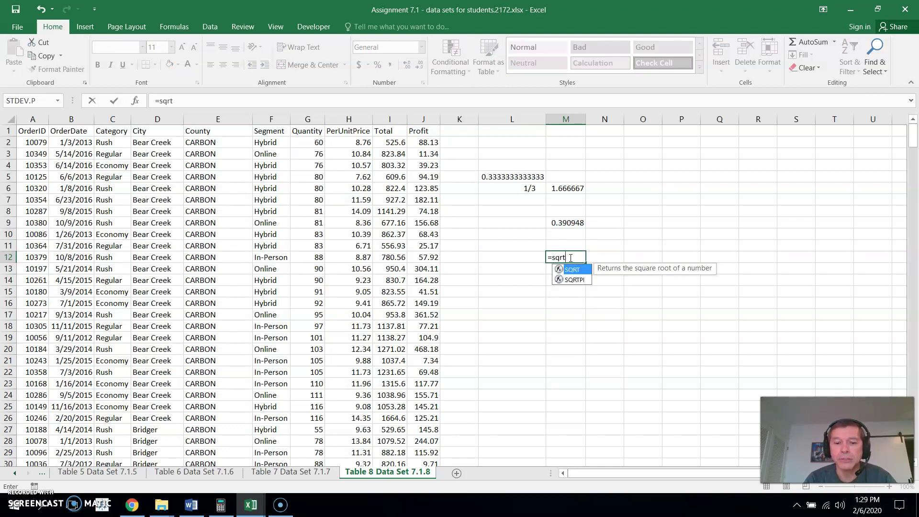
text(()
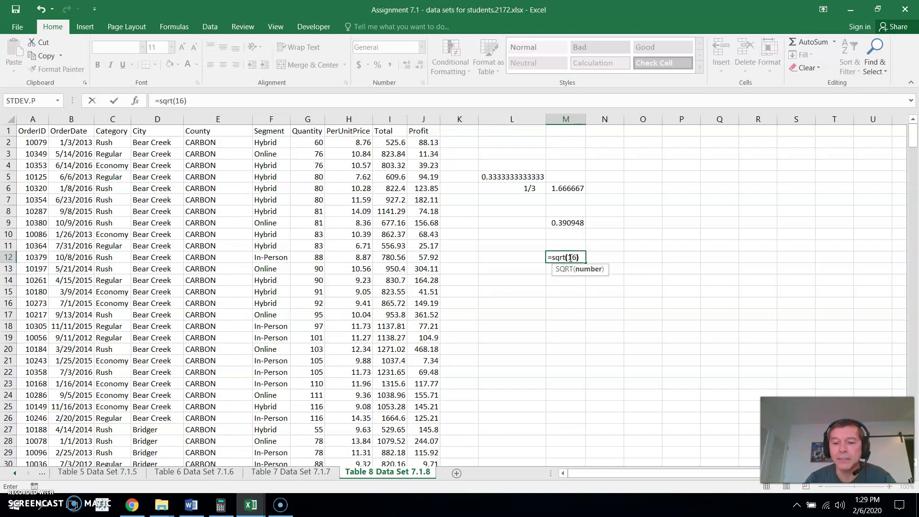
text(16))
key(Return)
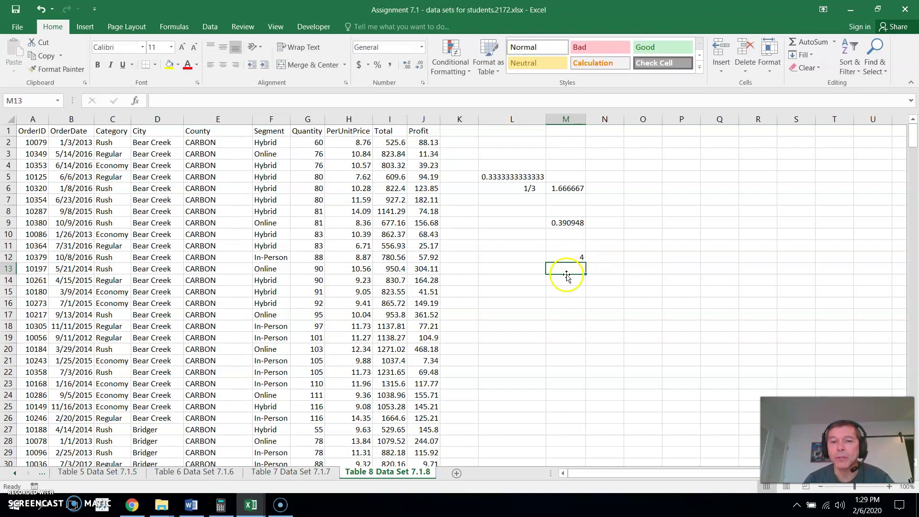
click(578, 222)
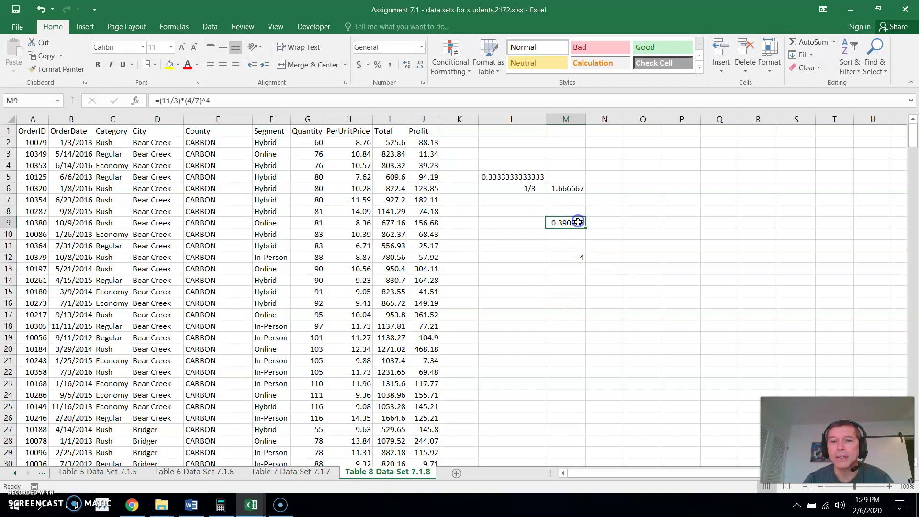
double_click(578, 222)
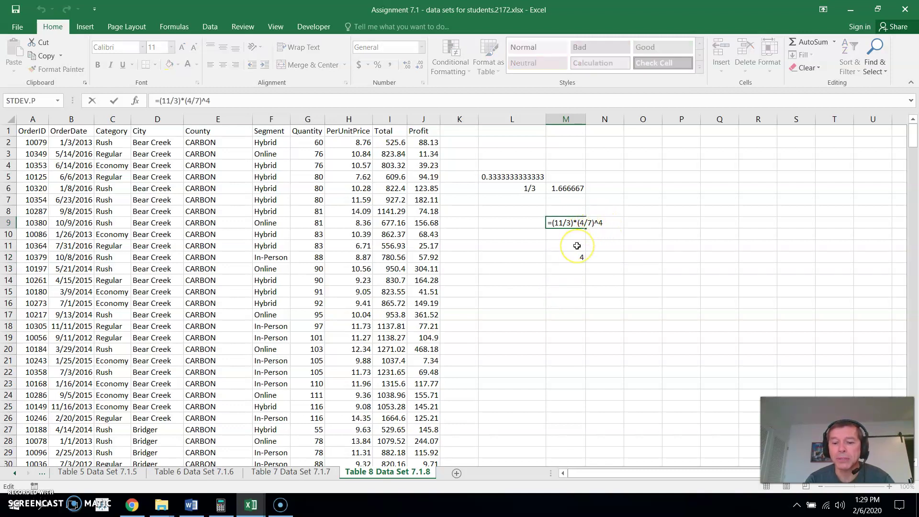
Enter =(3-8^2)/(7-5) in M14 so it evaluates to -30.5
key(Return)
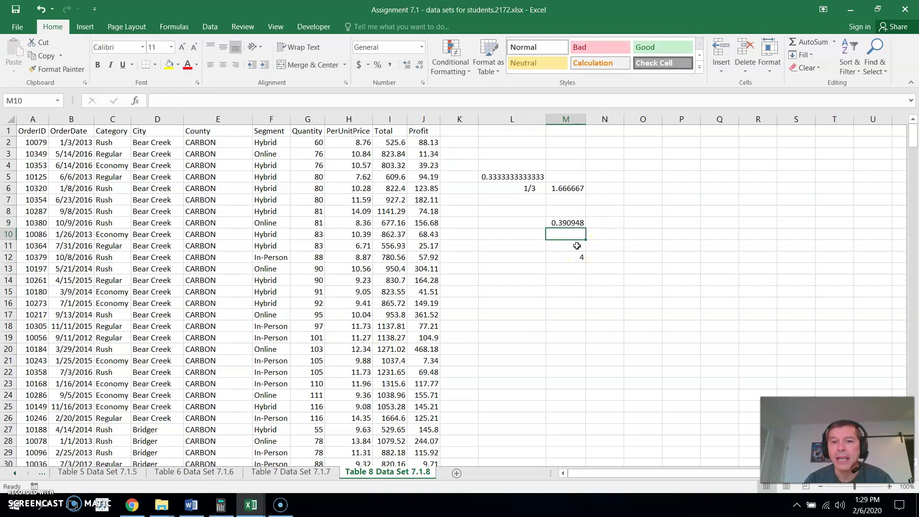
click(570, 278)
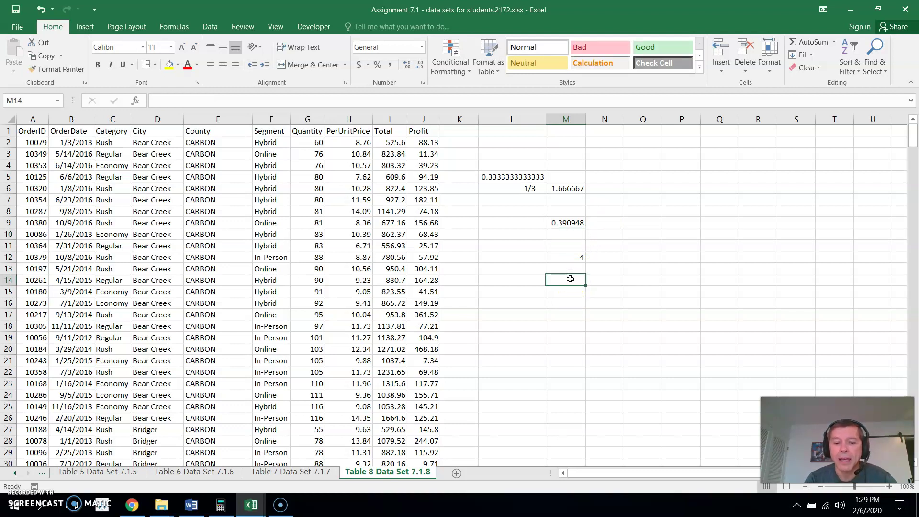
text(=3-8^2/7-5)
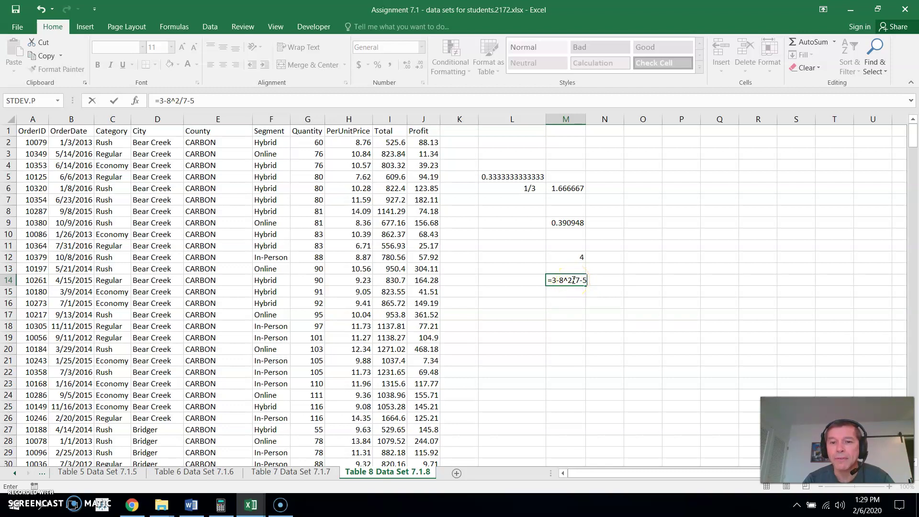
text())
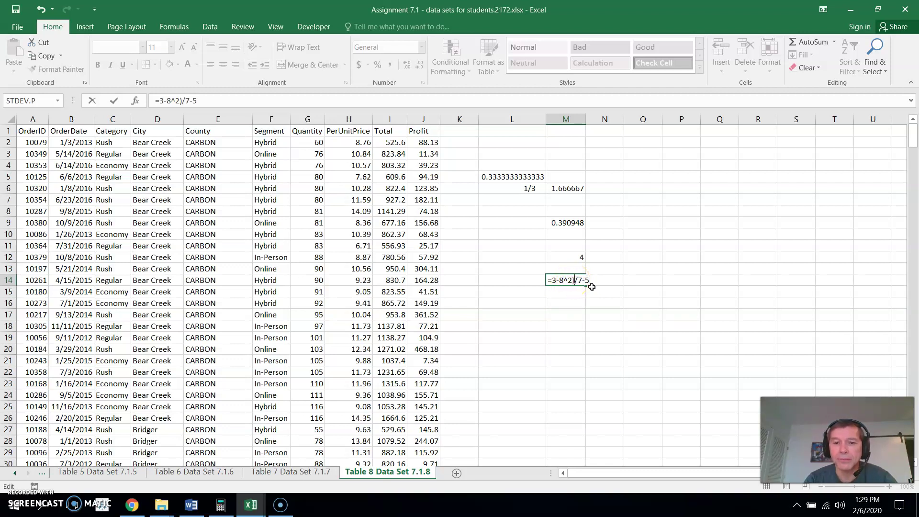
click(552, 282)
text(()
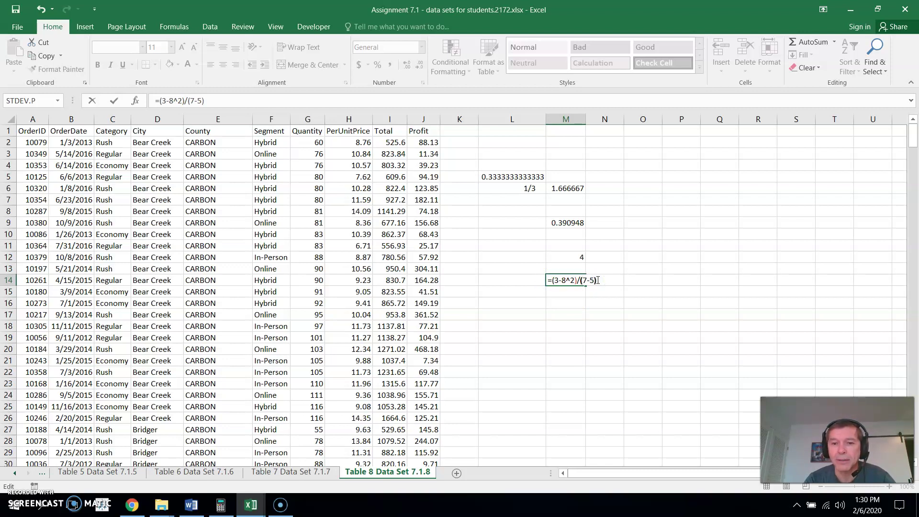
click(568, 286)
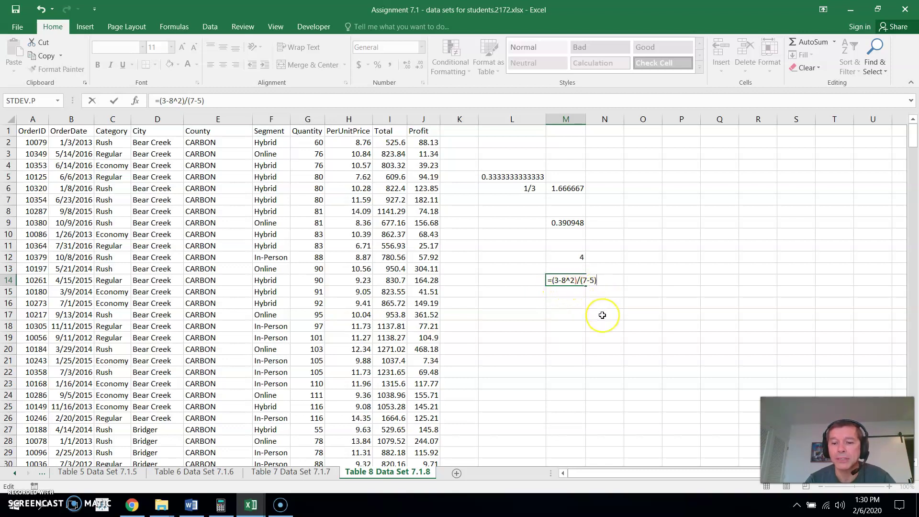
key(ctrl+Return)
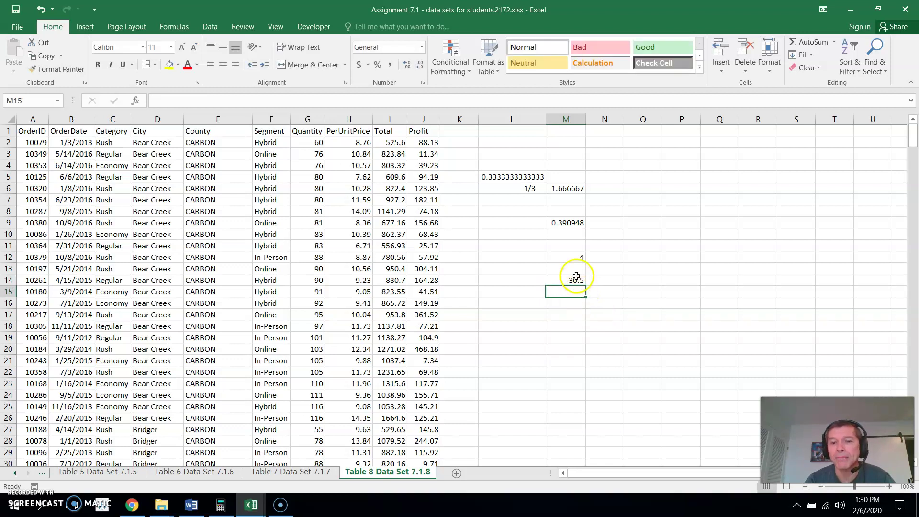
Enter a formula in O10 adding M6, M9 and M14, giving -28.442385
click(577, 280)
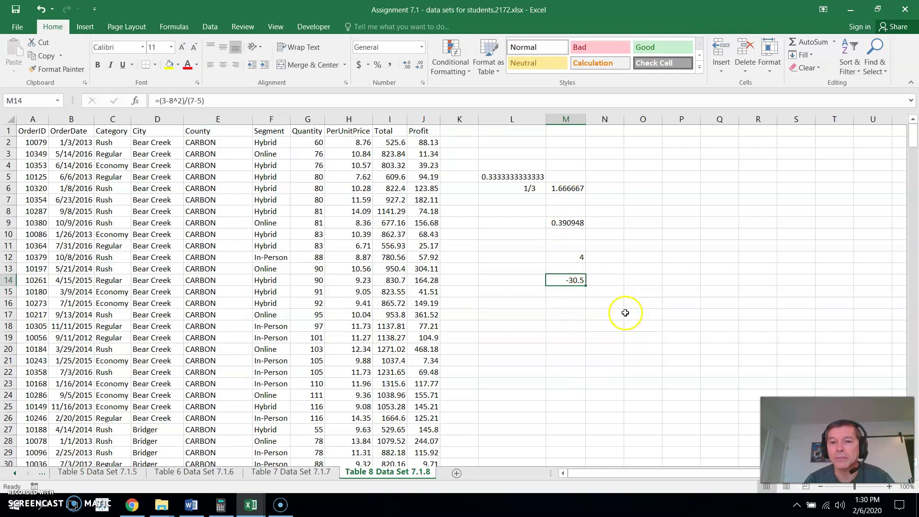
click(635, 236)
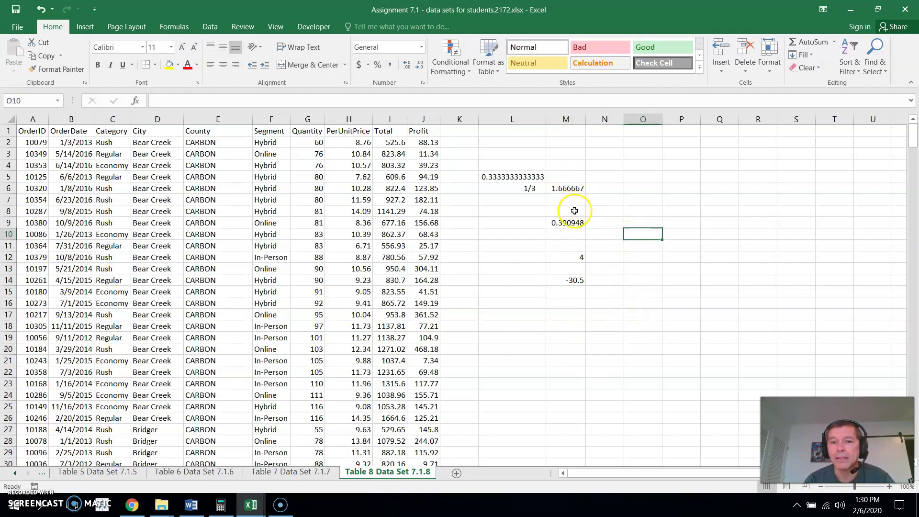
text(=)
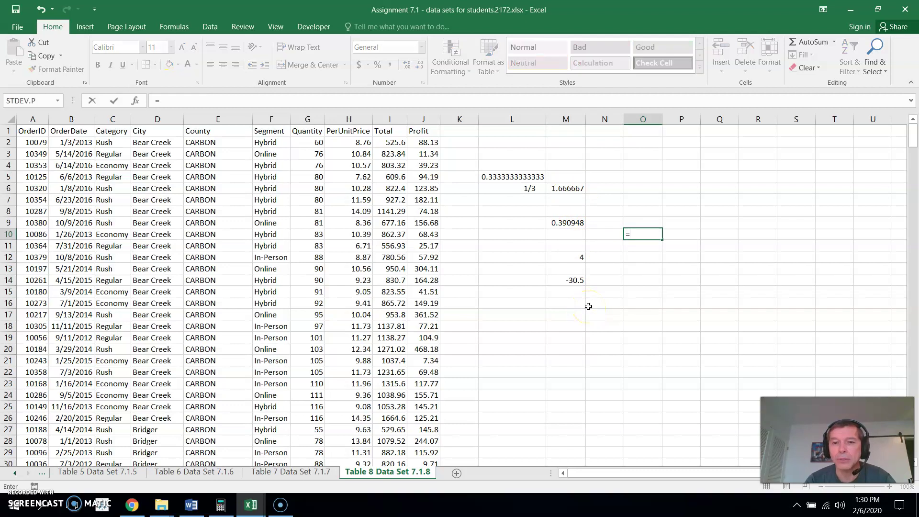
click(565, 187)
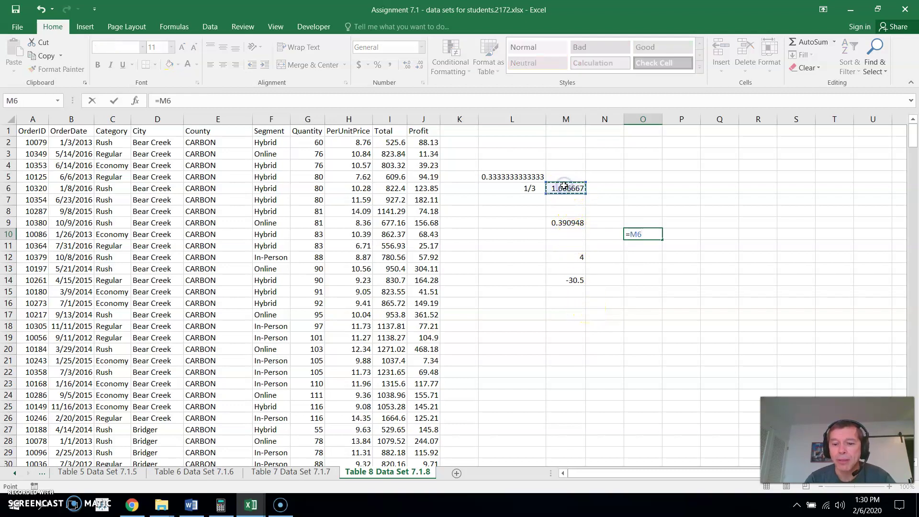
click(567, 224)
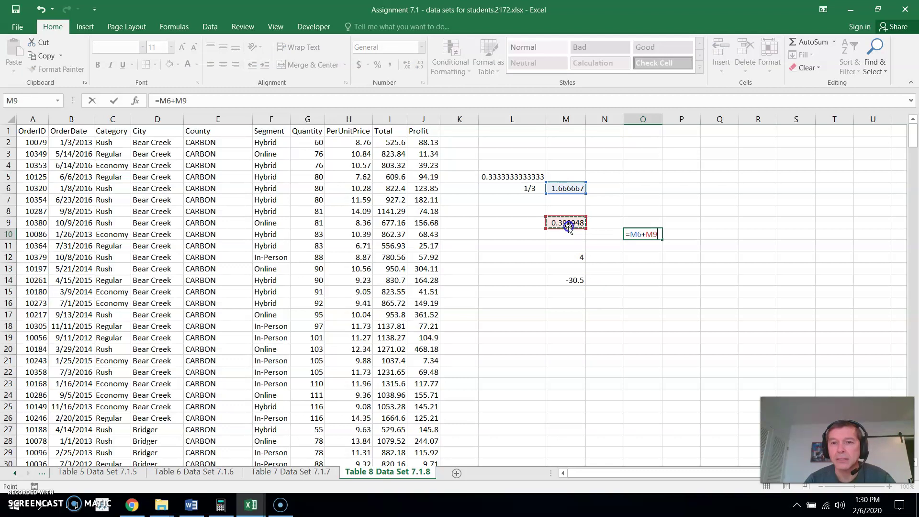
text(+)
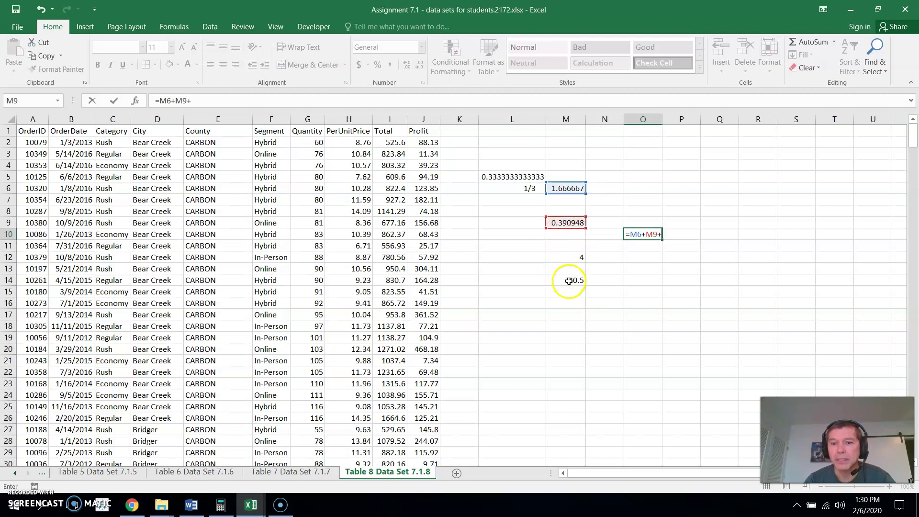
click(570, 281)
key(Return)
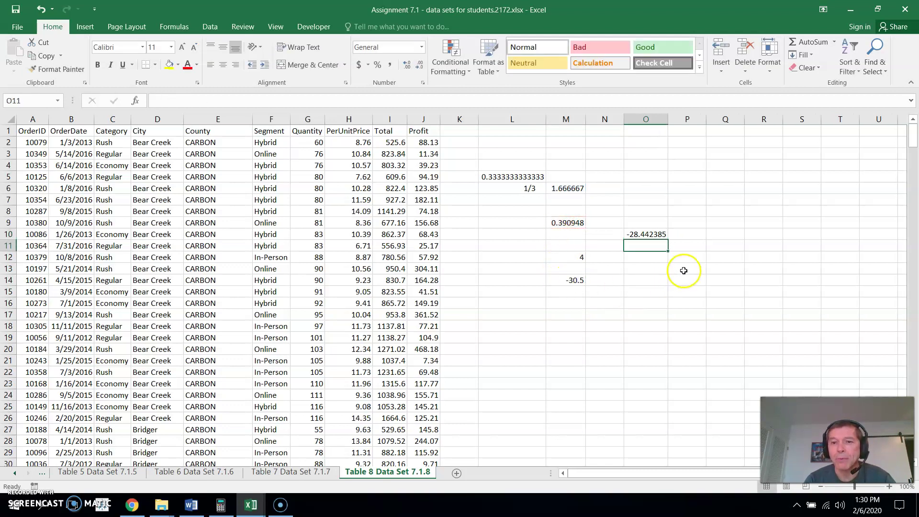
click(646, 269)
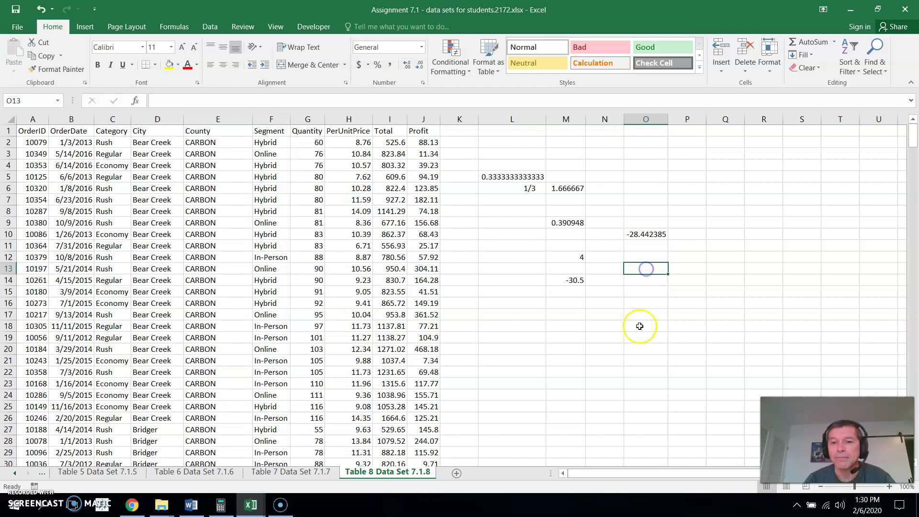
Enter =(2*M6-SQRT(M9))/M14 in O13, giving -0.088789
text(=2*)
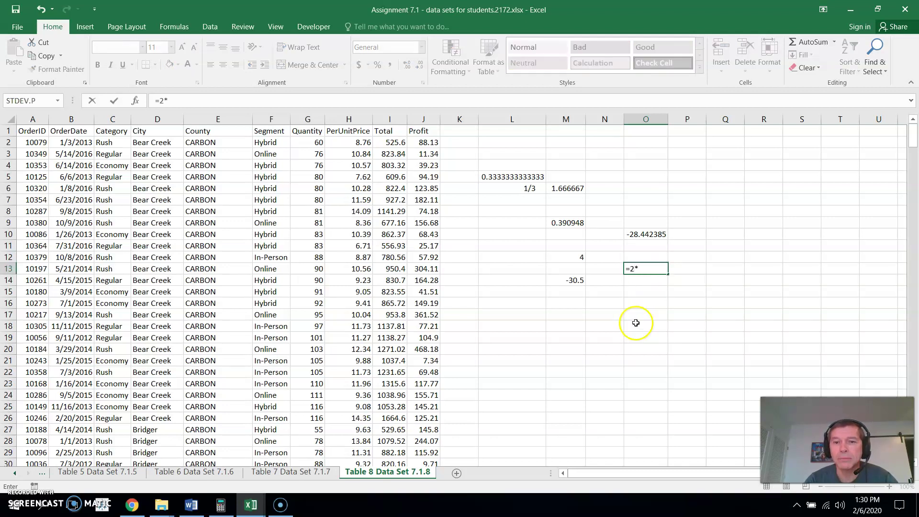
click(558, 188)
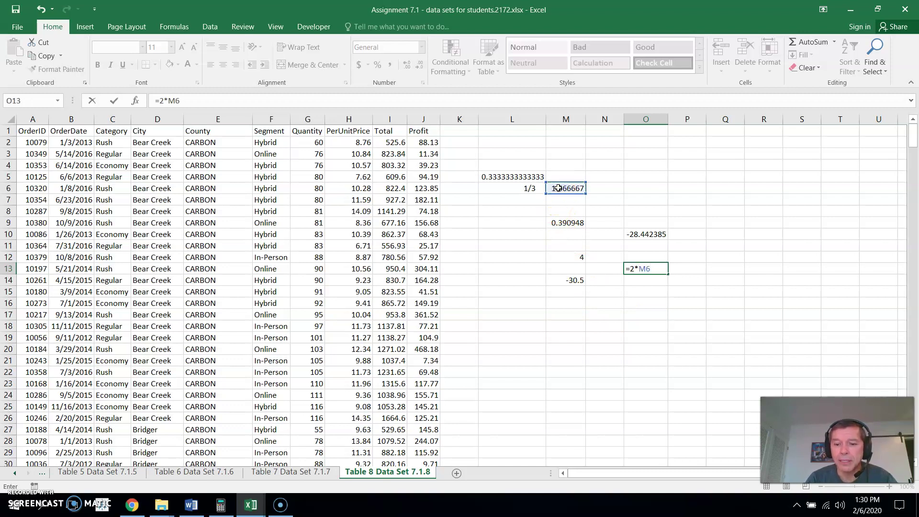
text(-s)
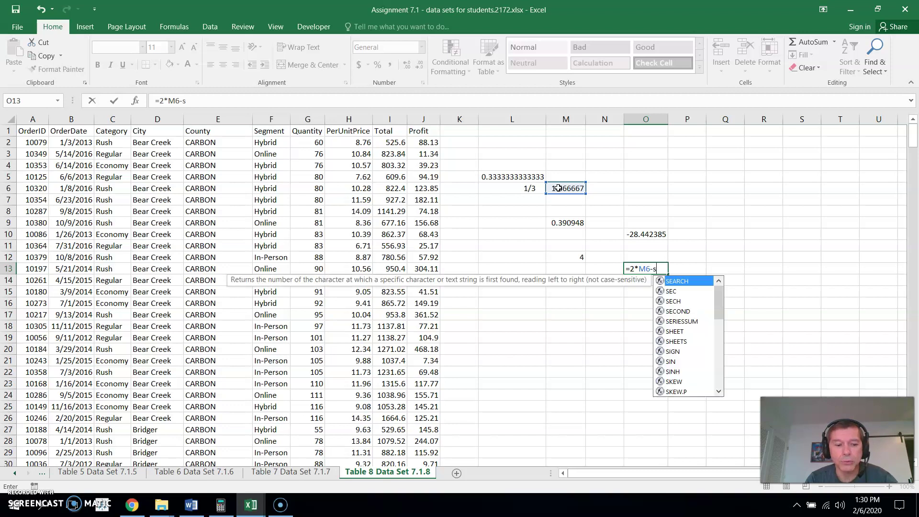
text(qrt()
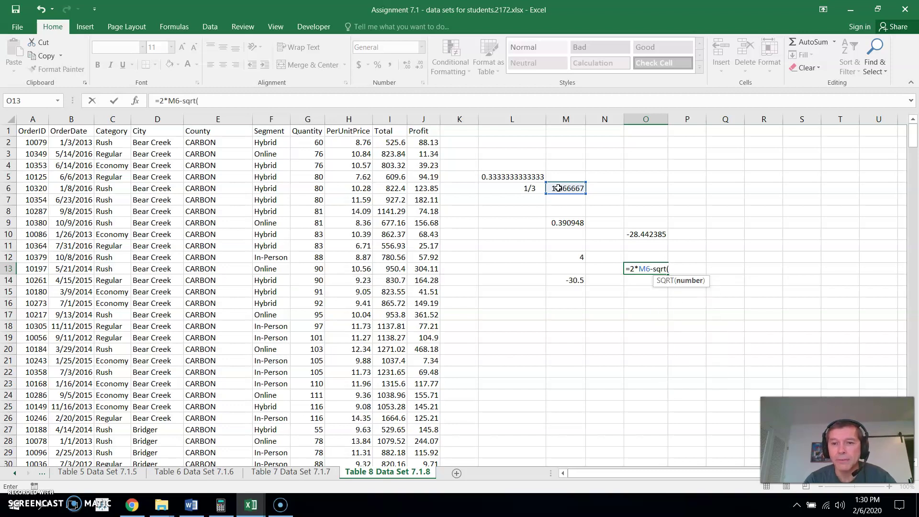
click(565, 222)
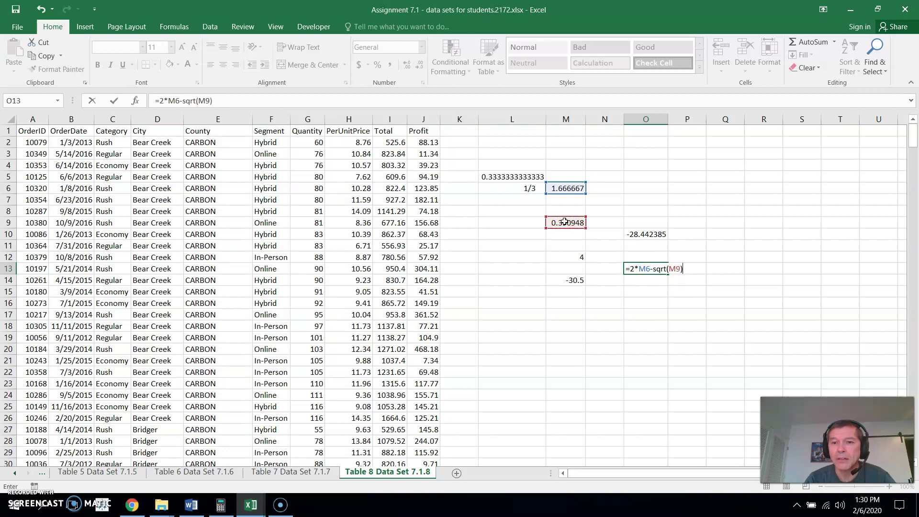
click(631, 269)
text(()
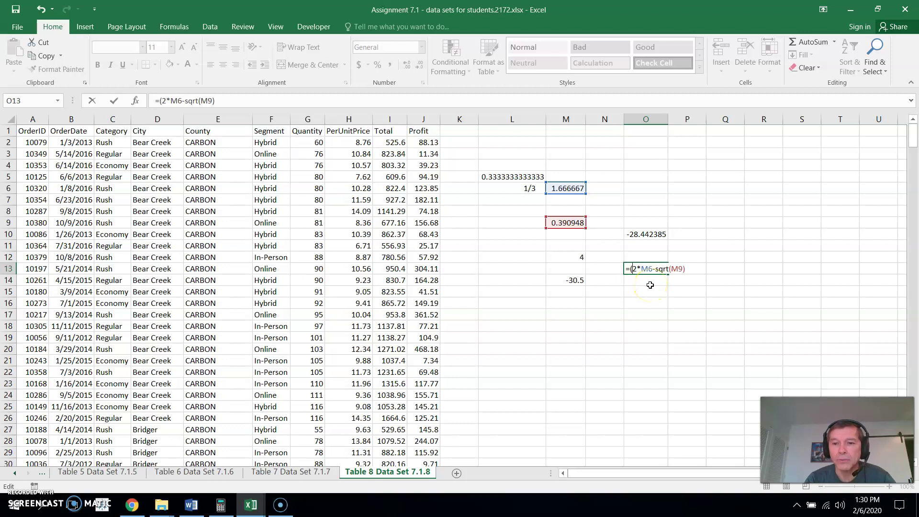
click(689, 269)
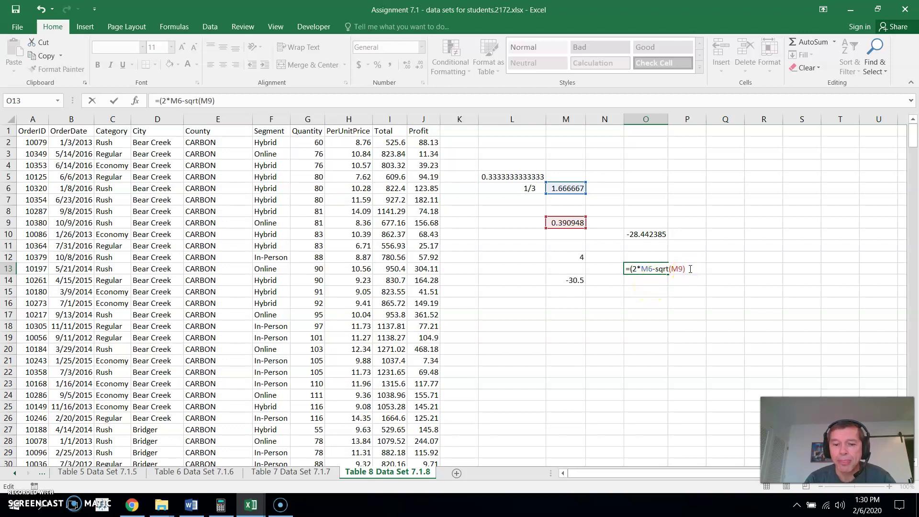
text()/)
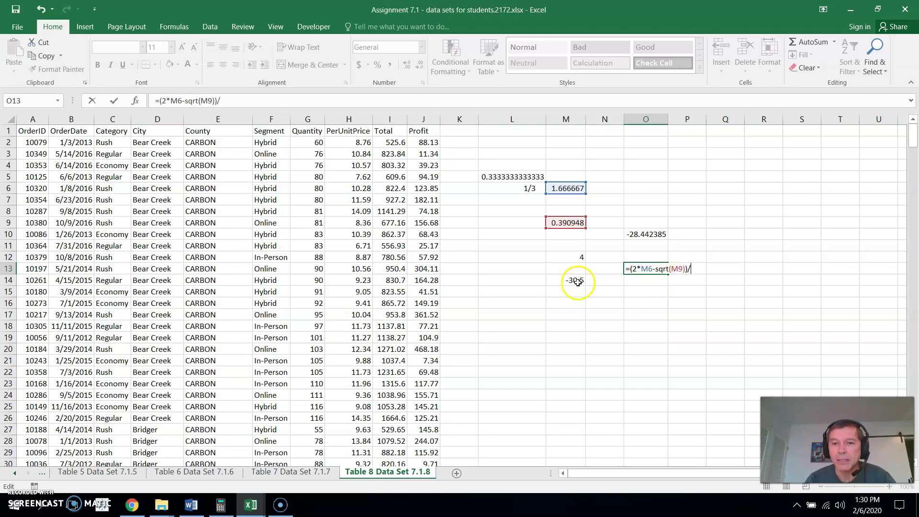
click(576, 281)
key(Return)
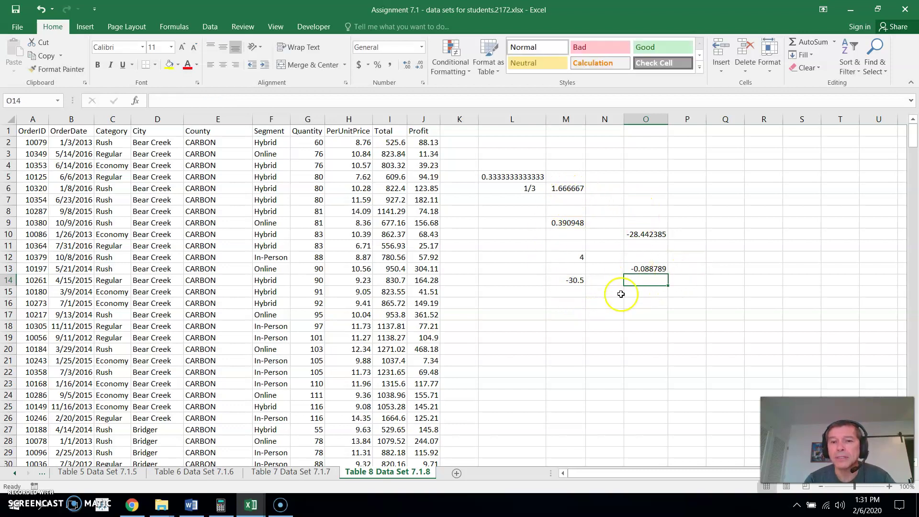
Replace L6 with 6 and widen column M so M6 shows 30.000000
click(564, 188)
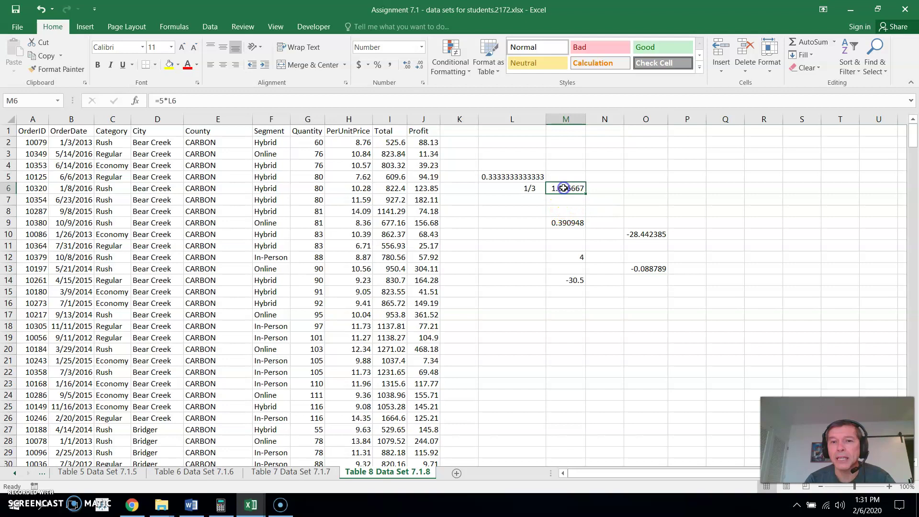
click(513, 184)
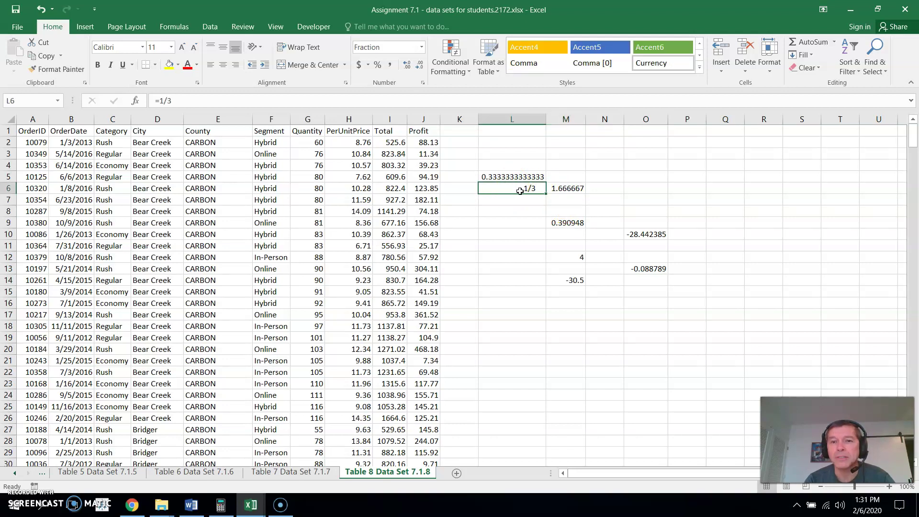
click(563, 189)
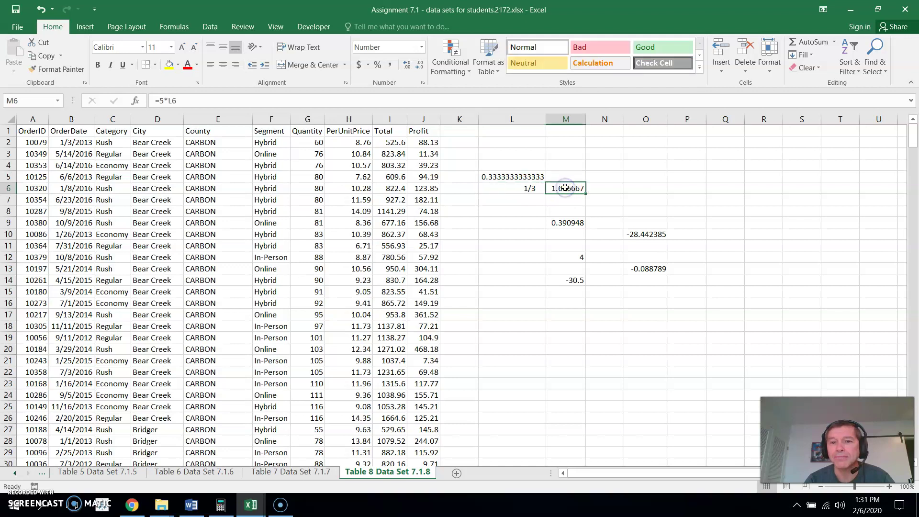
click(652, 268)
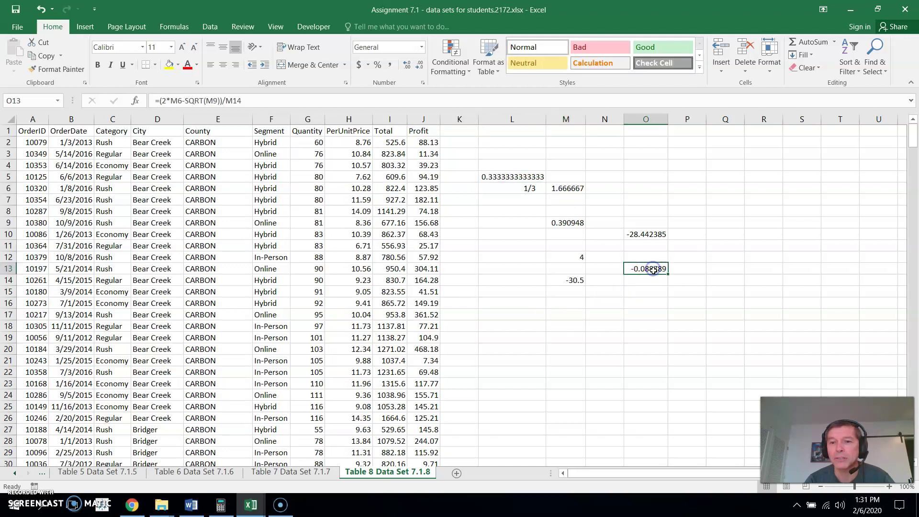
click(526, 188)
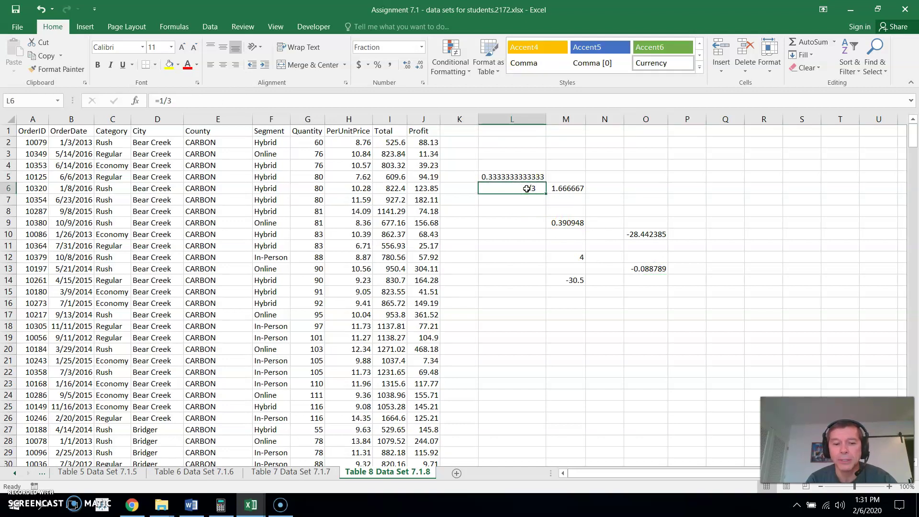
text(6)
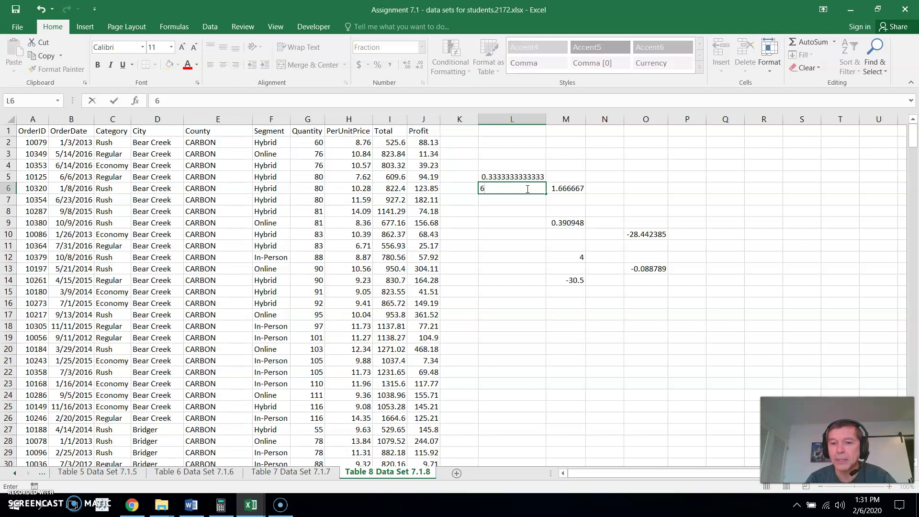
key(Return)
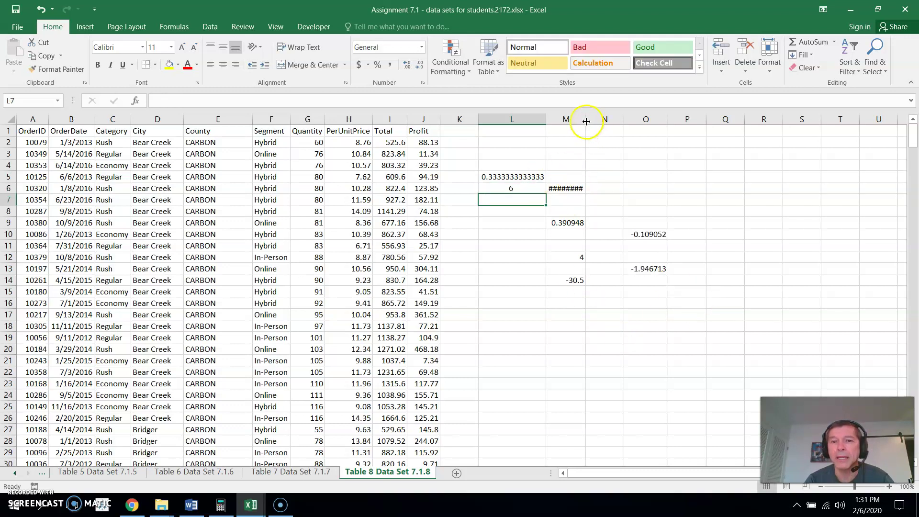
mouse_move(586, 121)
mouse_down()
mouse_move(616, 120)
mouse_move(591, 125)
mouse_up()
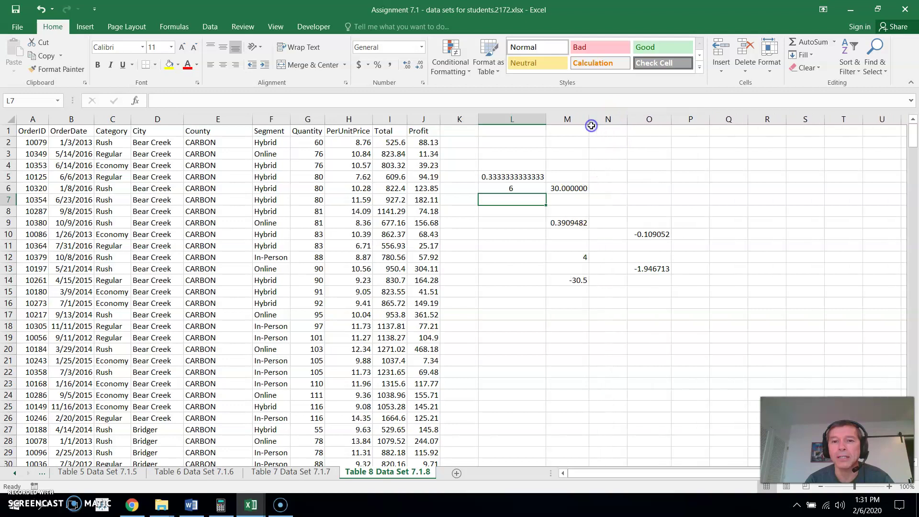
click(565, 187)
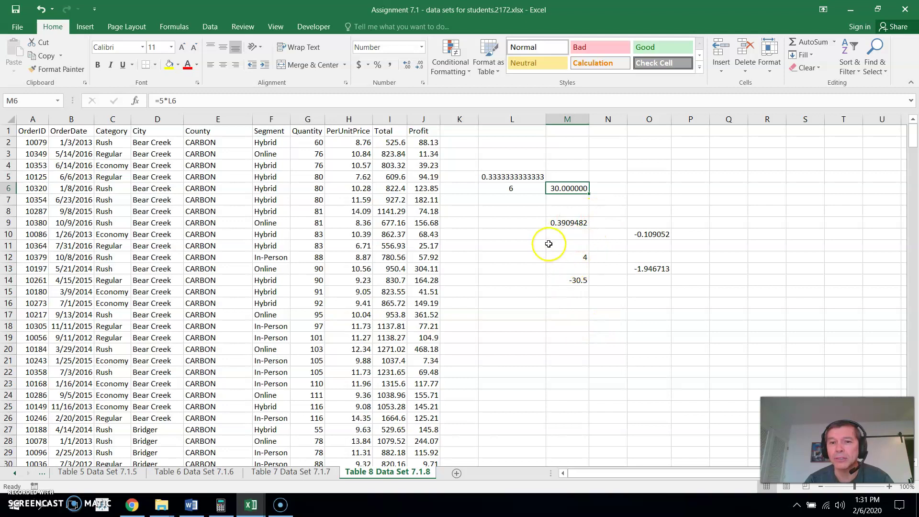
click(567, 223)
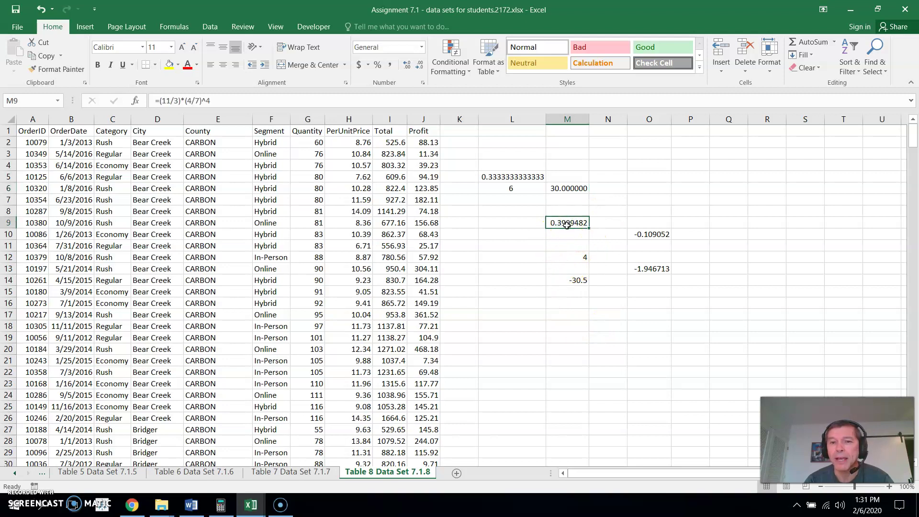
click(570, 220)
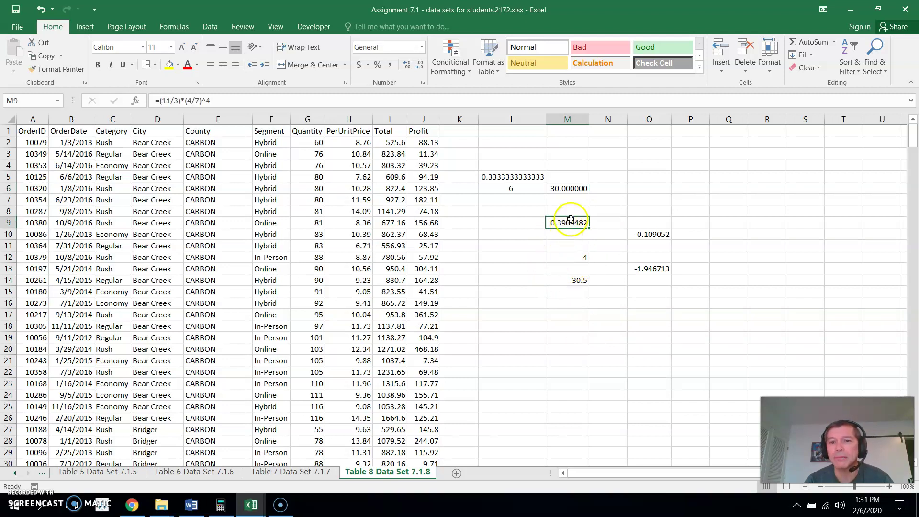